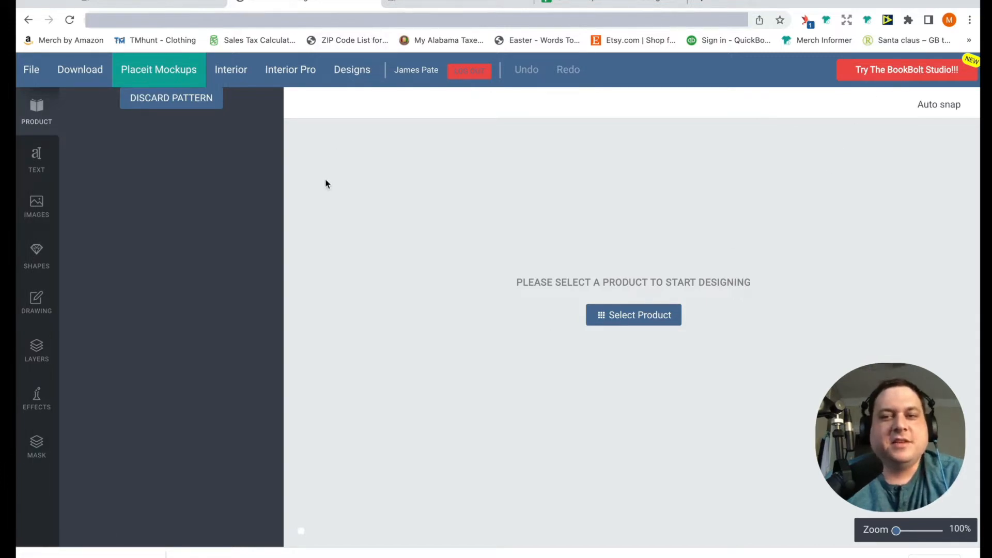
Step: Switch to the BookBolt Studio project and examine its shape and text elements and the Image Library's uploads, Pixabay and Unsplash sources
{"action": "left_click", "coordinate": [476, 6]}
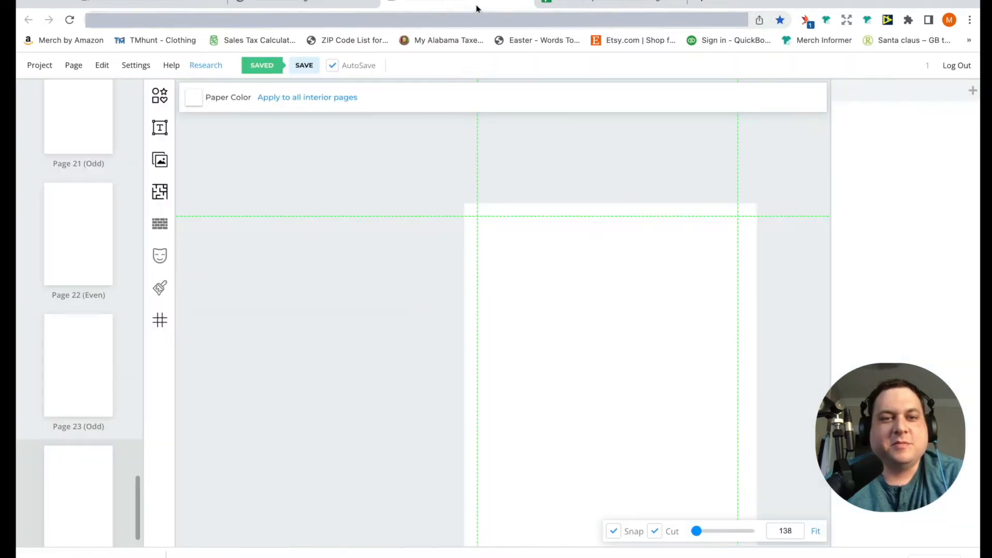
{"action": "left_click", "coordinate": [160, 95]}
{"action": "left_click", "coordinate": [160, 127]}
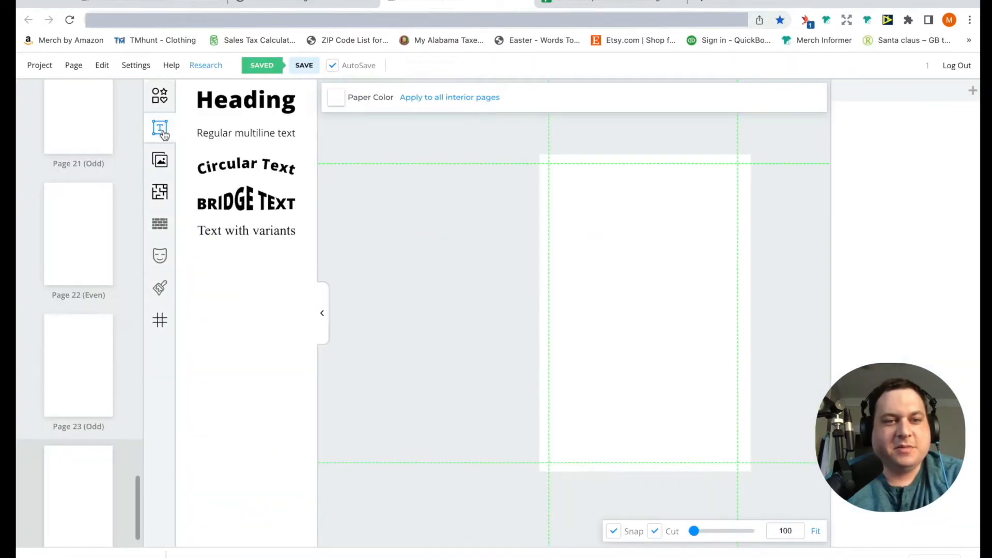
{"action": "left_click", "coordinate": [160, 162]}
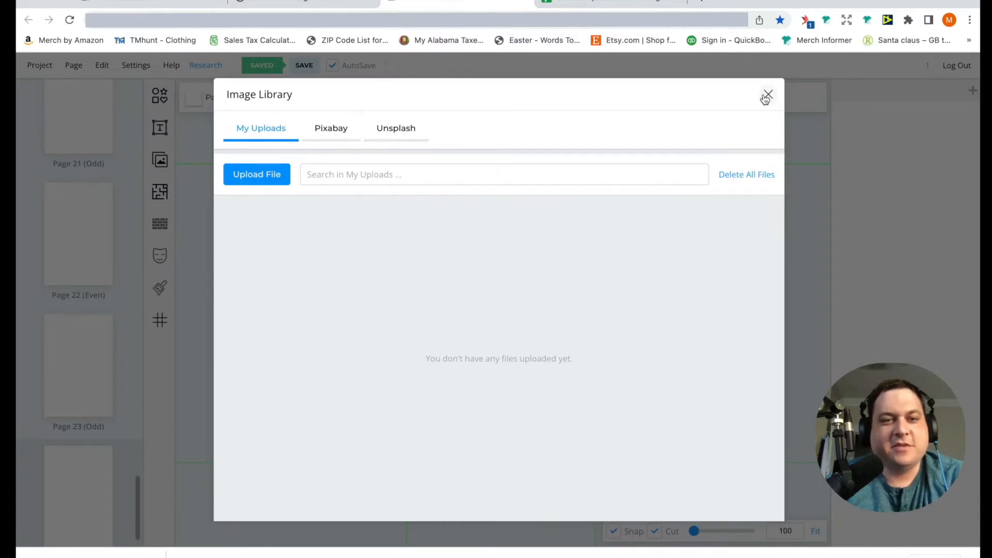
{"action": "left_click", "coordinate": [329, 128]}
{"action": "left_click", "coordinate": [388, 129]}
{"action": "left_click", "coordinate": [287, 134]}
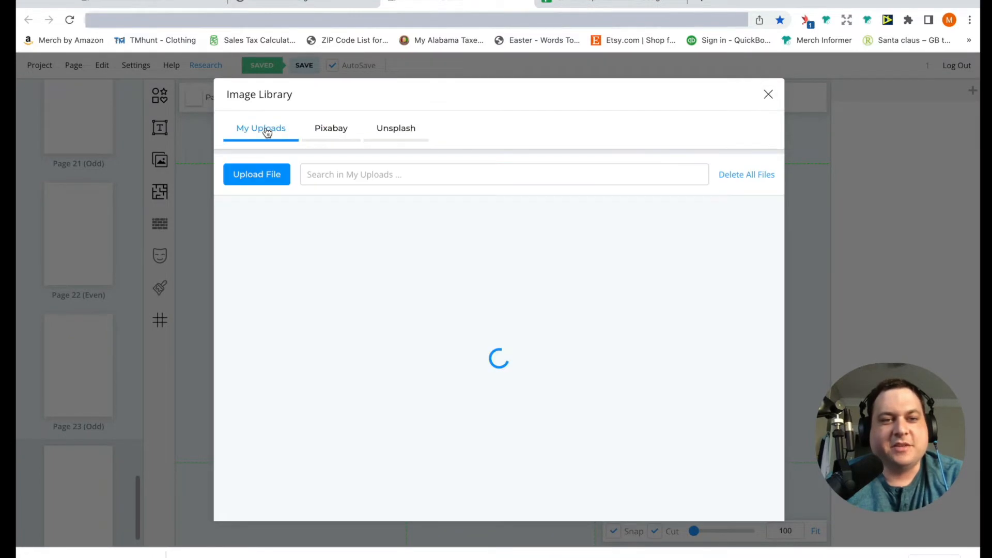
{"action": "left_click", "coordinate": [768, 95]}
Step: Browse the Interior Templates Library to examine the available notebook, puzzle, maze and planner templates
{"action": "left_click", "coordinate": [158, 190]}
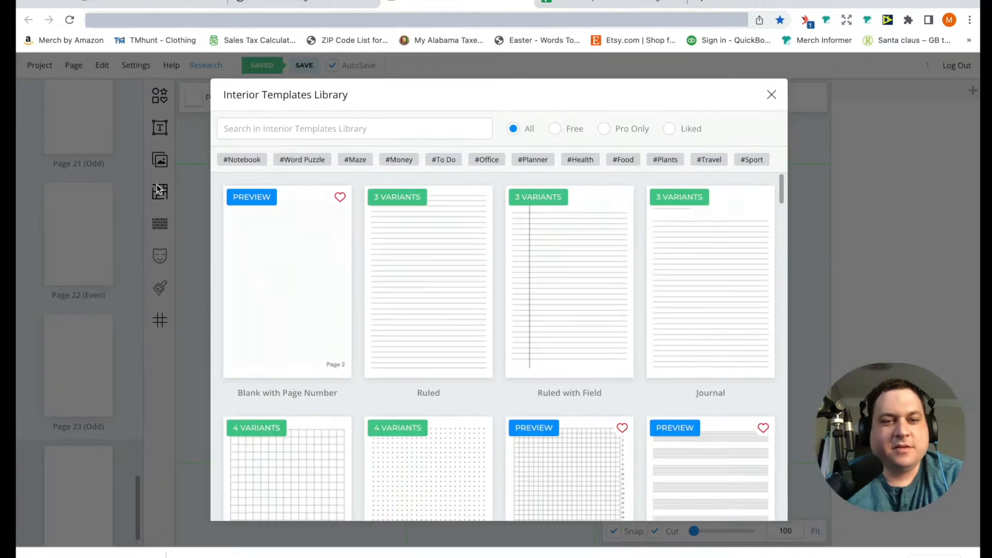
{"action": "scroll", "coordinate": [414, 299], "scroll_direction": "down", "scroll_amount": 10}
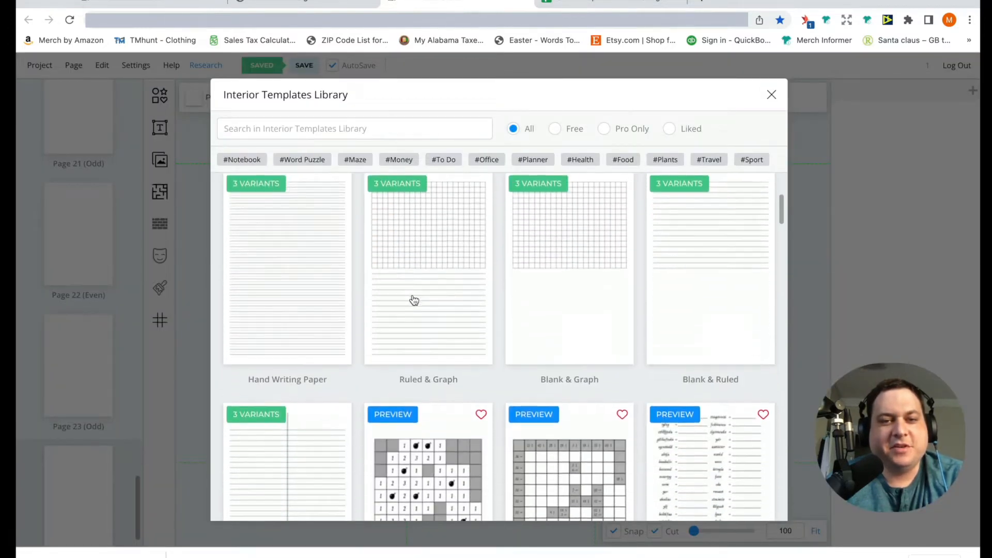
{"action": "scroll", "coordinate": [414, 300], "scroll_direction": "down", "scroll_amount": 10}
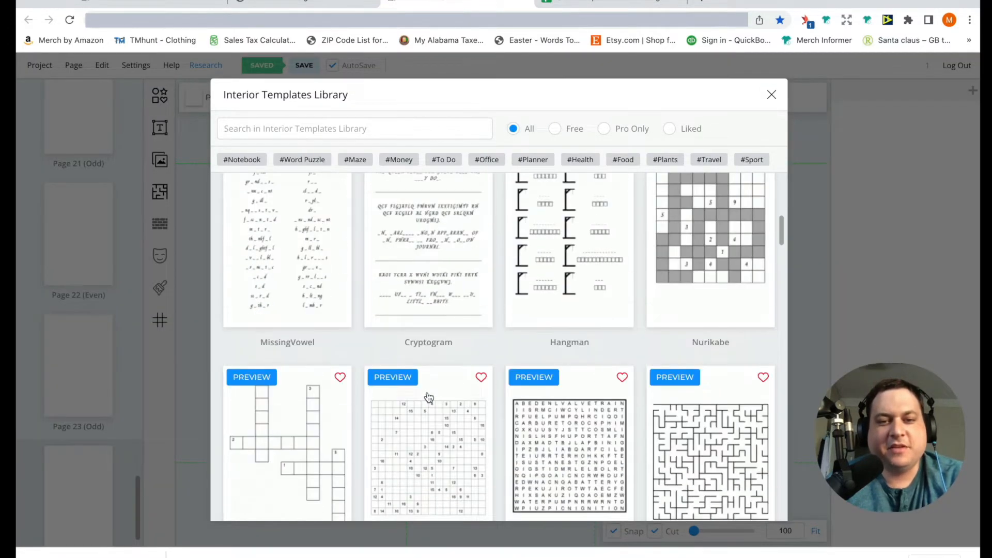
{"action": "scroll", "coordinate": [428, 397], "scroll_direction": "down", "scroll_amount": 3}
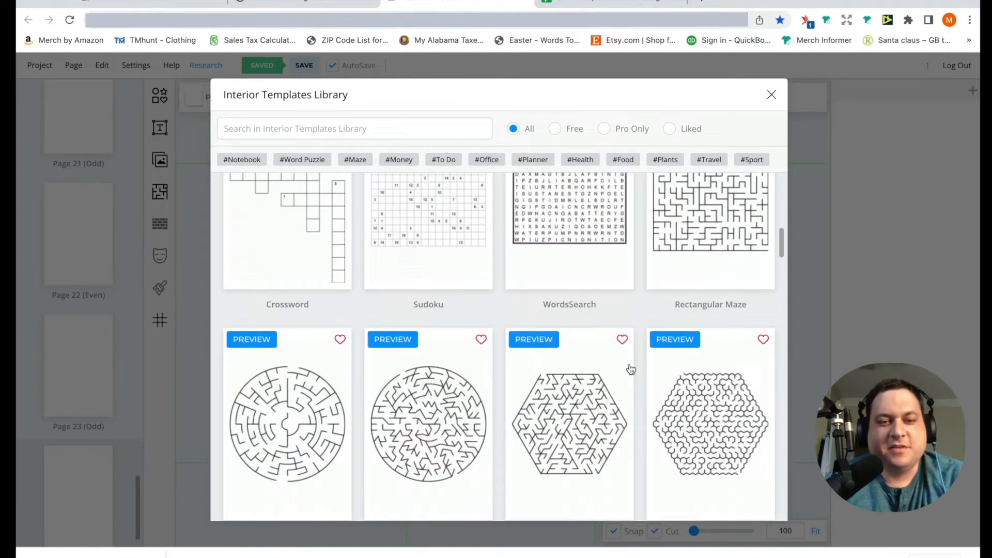
{"action": "scroll", "coordinate": [628, 368], "scroll_direction": "up", "scroll_amount": 3}
{"action": "scroll", "coordinate": [628, 369], "scroll_direction": "down", "scroll_amount": 12}
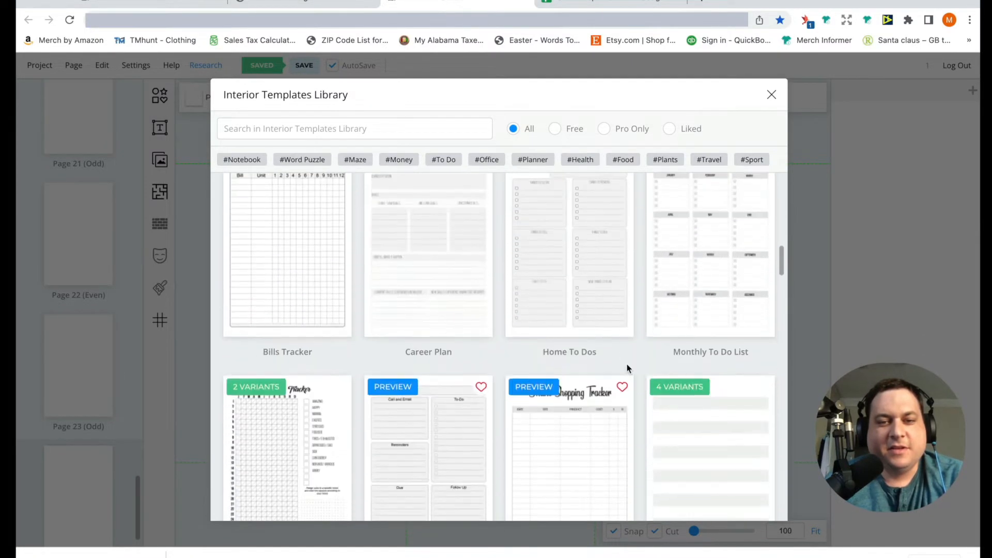
{"action": "scroll", "coordinate": [627, 369], "scroll_direction": "down", "scroll_amount": 7}
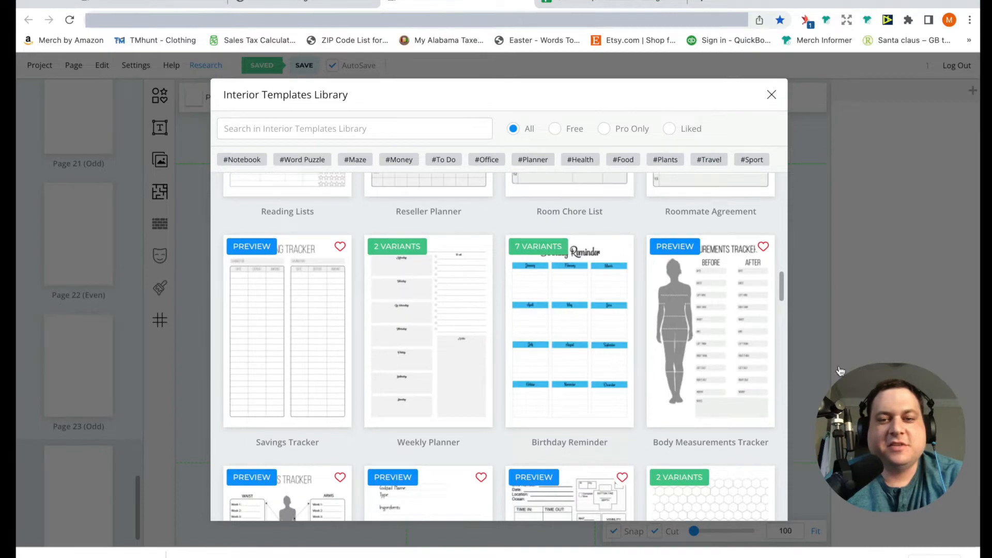
{"action": "scroll", "coordinate": [507, 274], "scroll_direction": "up", "scroll_amount": 20}
{"action": "scroll", "coordinate": [507, 274], "scroll_direction": "down", "scroll_amount": 4}
{"action": "scroll", "coordinate": [507, 275], "scroll_direction": "up", "scroll_amount": 1}
{"action": "scroll", "coordinate": [506, 274], "scroll_direction": "down", "scroll_amount": 4}
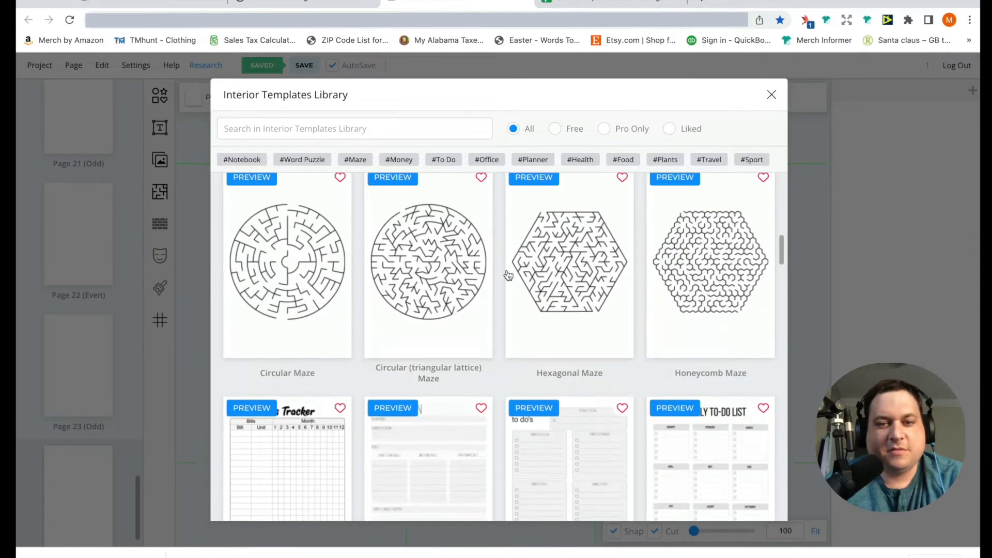
{"action": "scroll", "coordinate": [507, 274], "scroll_direction": "up", "scroll_amount": 3}
Step: Preview the WordsSearch template, choose it for Page 1 (Odd) and proceed to its options
{"action": "left_click", "coordinate": [536, 258]}
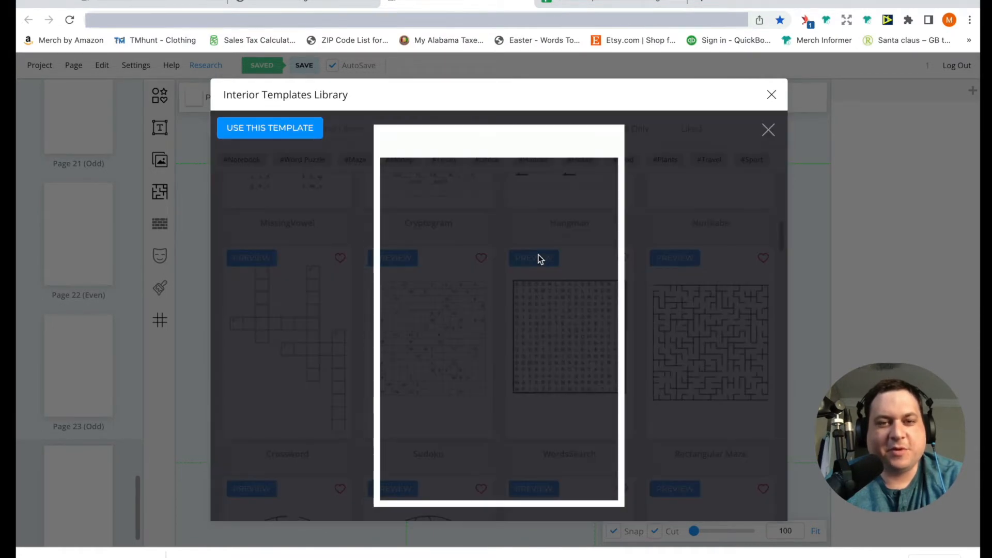
{"action": "left_click", "coordinate": [768, 131]}
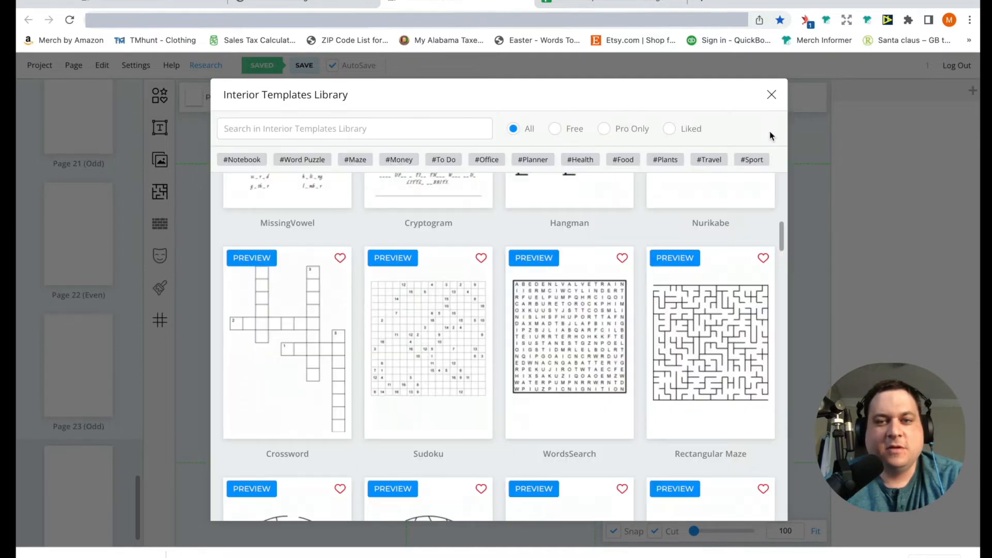
{"action": "left_click", "coordinate": [575, 349]}
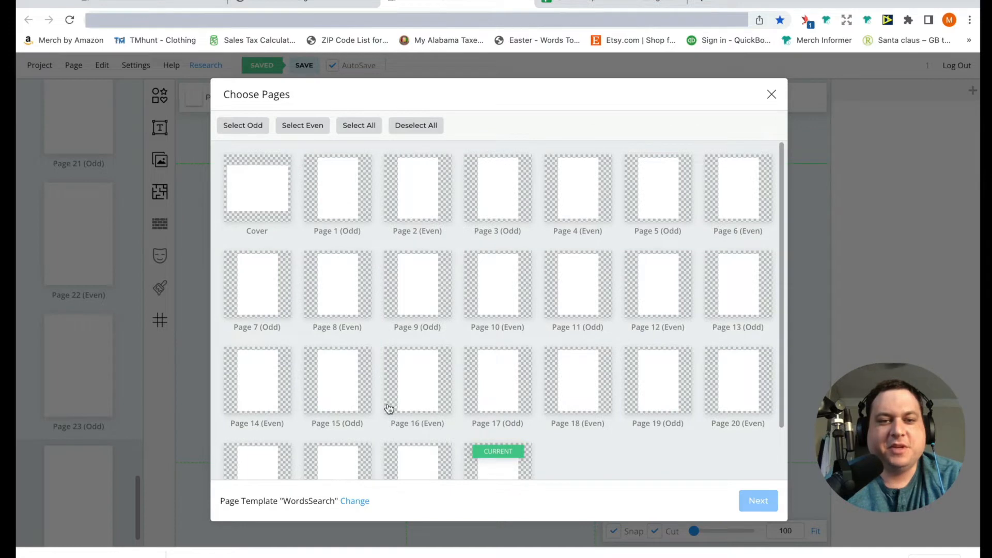
{"action": "left_click", "coordinate": [339, 200]}
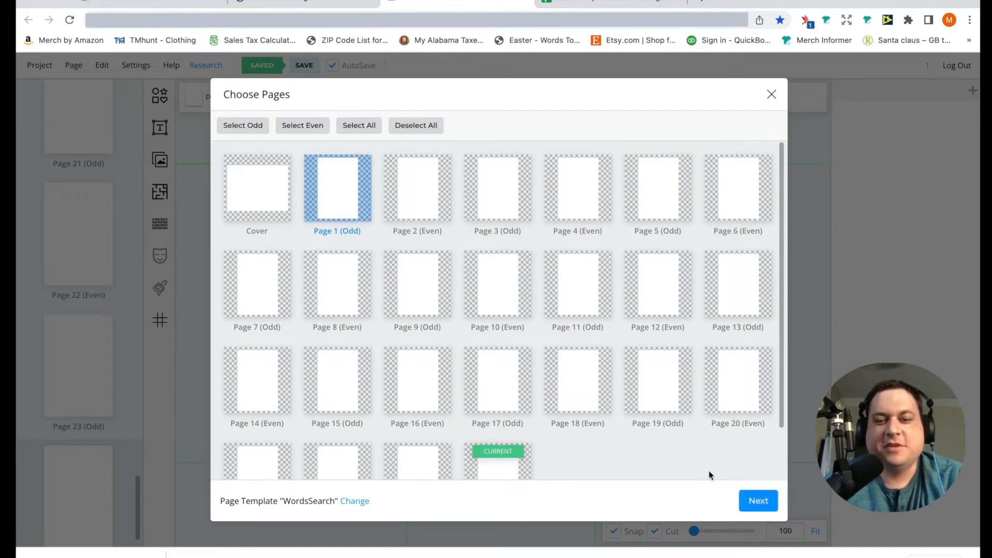
{"action": "left_click", "coordinate": [758, 501]}
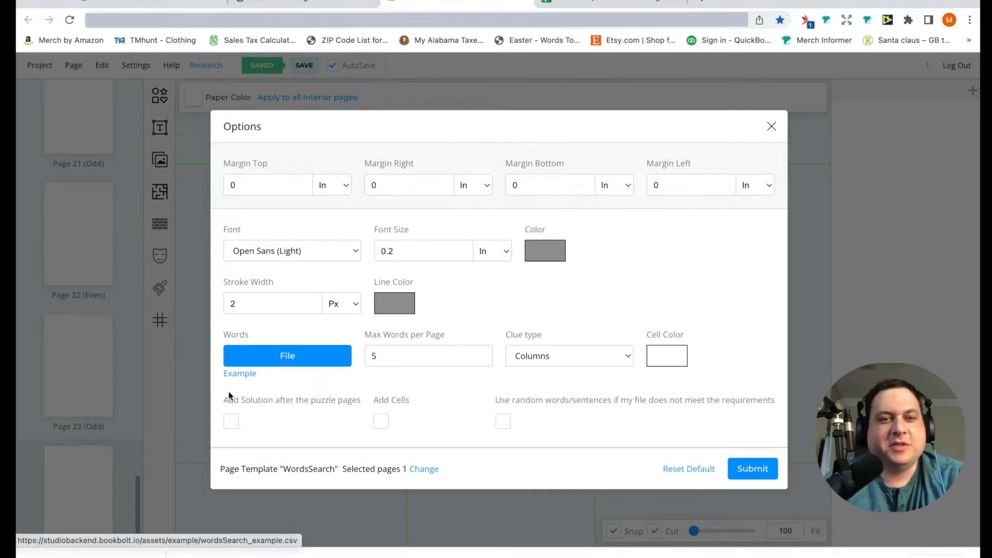
Step: Switch to the Google Sheets word list and add a new blank sheet to the spreadsheet
{"action": "left_click", "coordinate": [602, 4]}
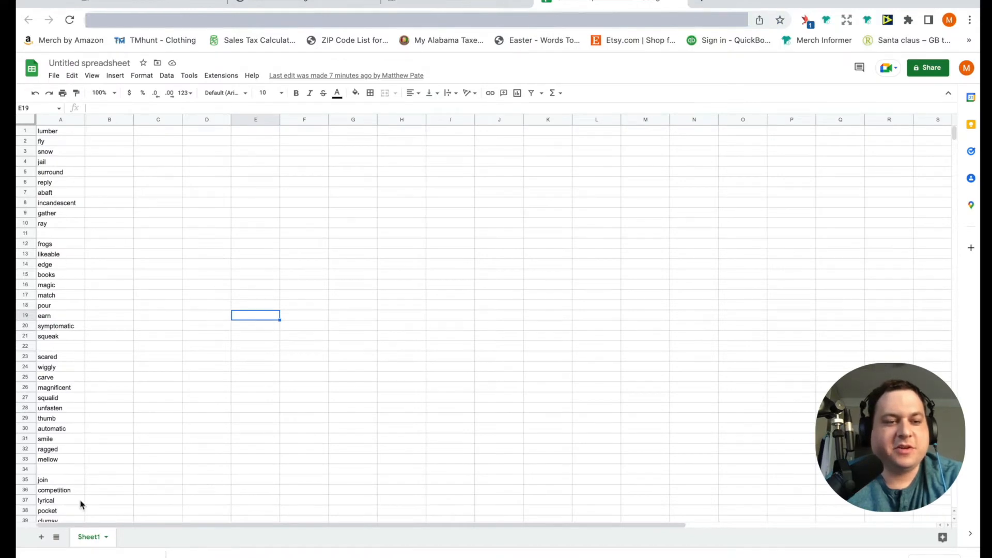
{"action": "right_click", "coordinate": [95, 540]}
{"action": "key", "text": "Escape"}
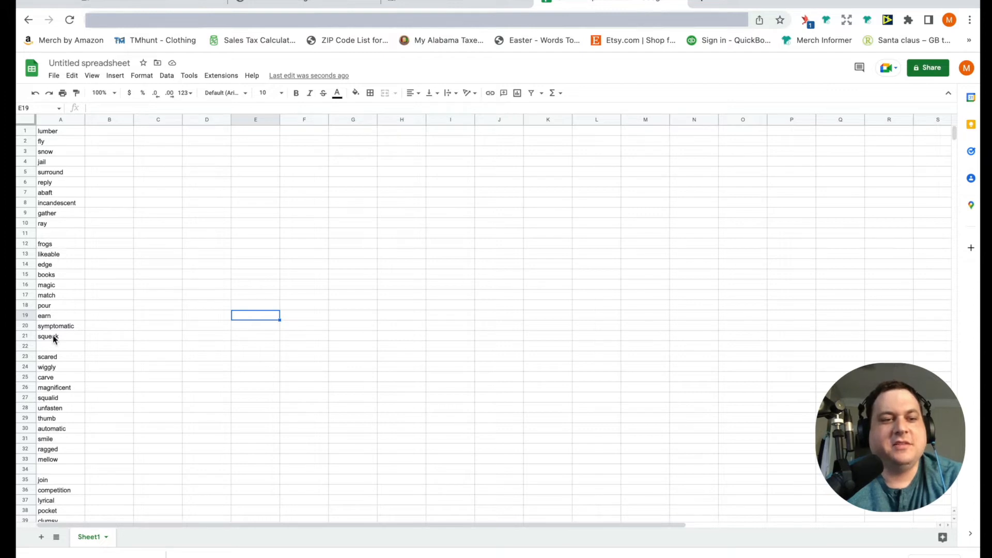
{"action": "left_click", "coordinate": [41, 537]}
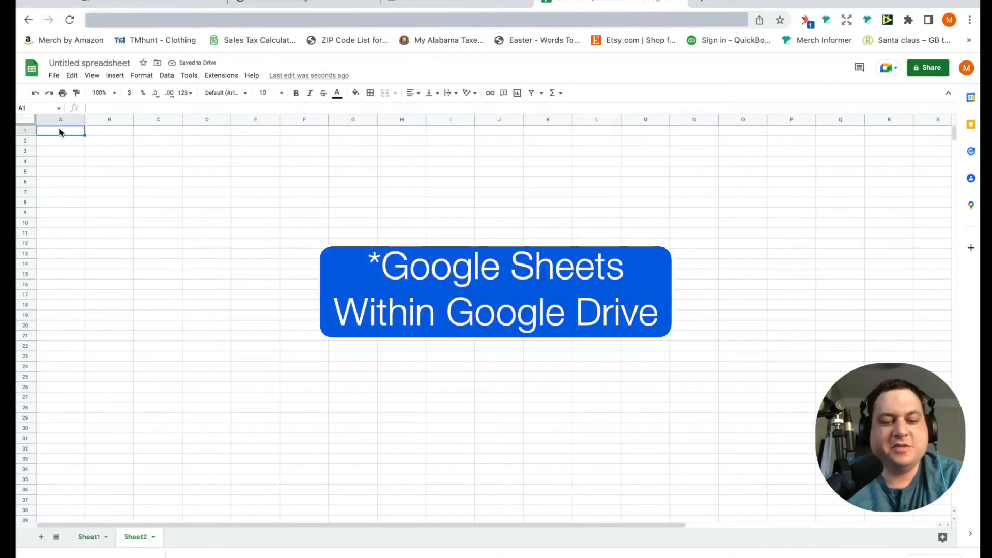
Step: Enter the words Merch, Amazon, Shirt and Youtube in cells A1 to A4 of the new sheet
{"action": "type", "text": "M"}
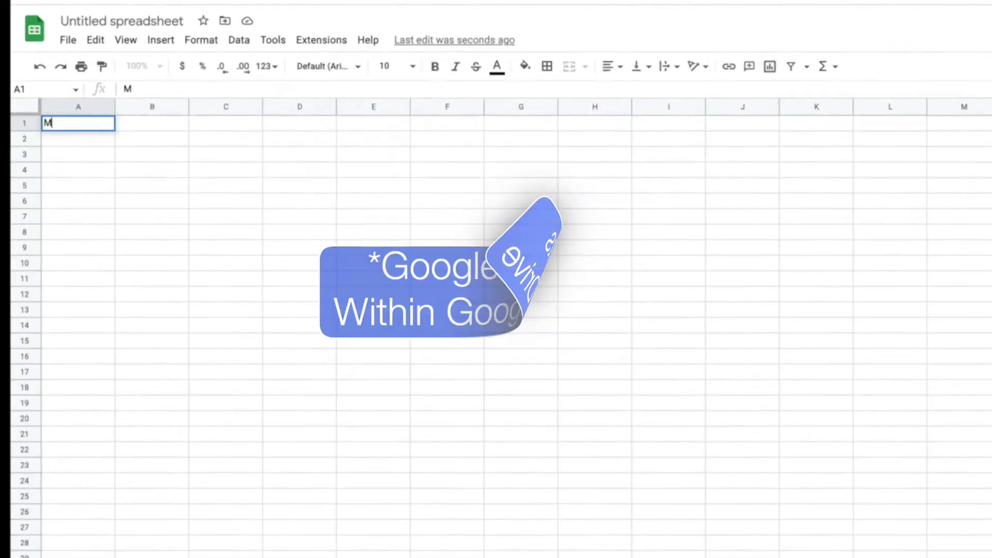
{"action": "type", "text": "erch"}
{"action": "key", "text": "Return"}
{"action": "type", "text": "Amazon"}
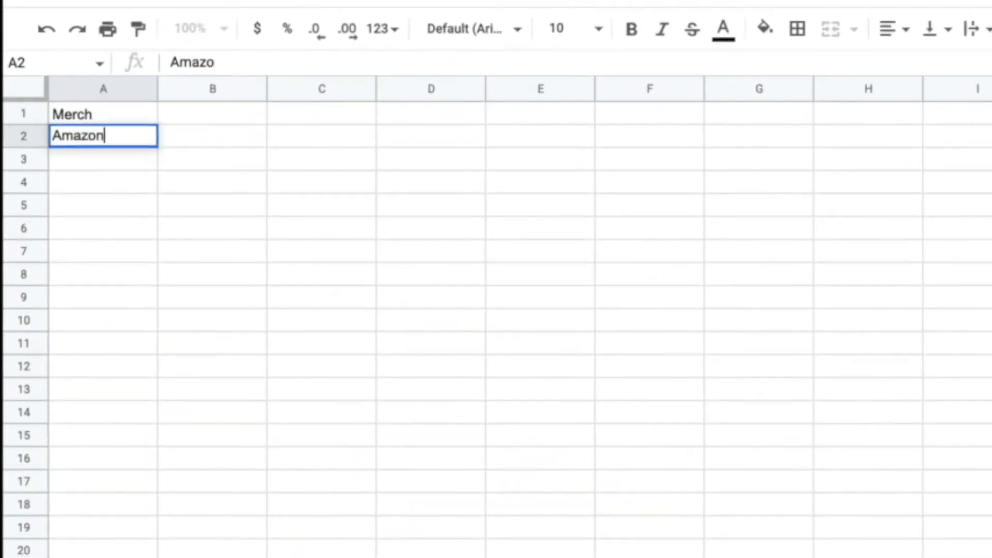
{"action": "key", "text": "Return"}
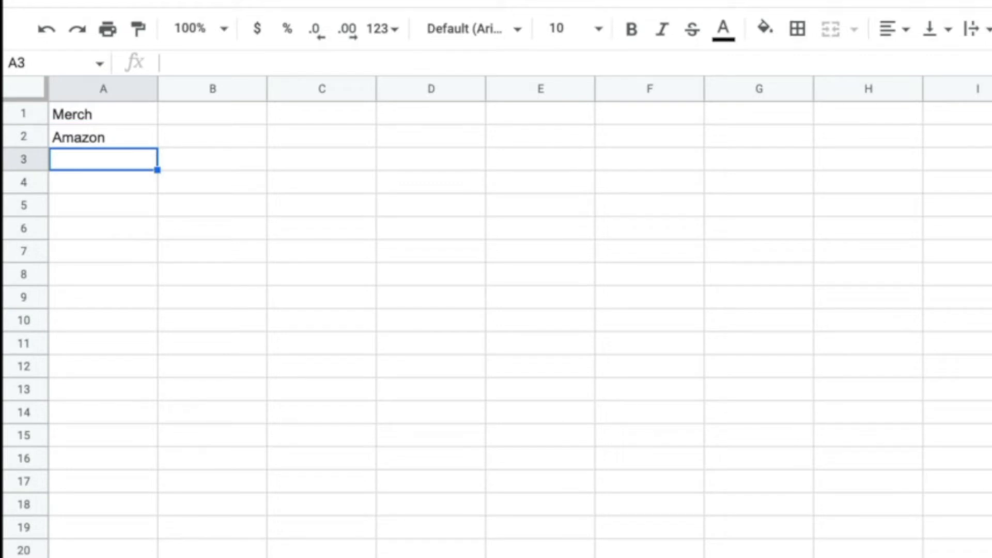
{"action": "type", "text": "Shirt"}
{"action": "key", "text": "Return"}
{"action": "type", "text": "Youtube"}
{"action": "key", "text": "Return"}
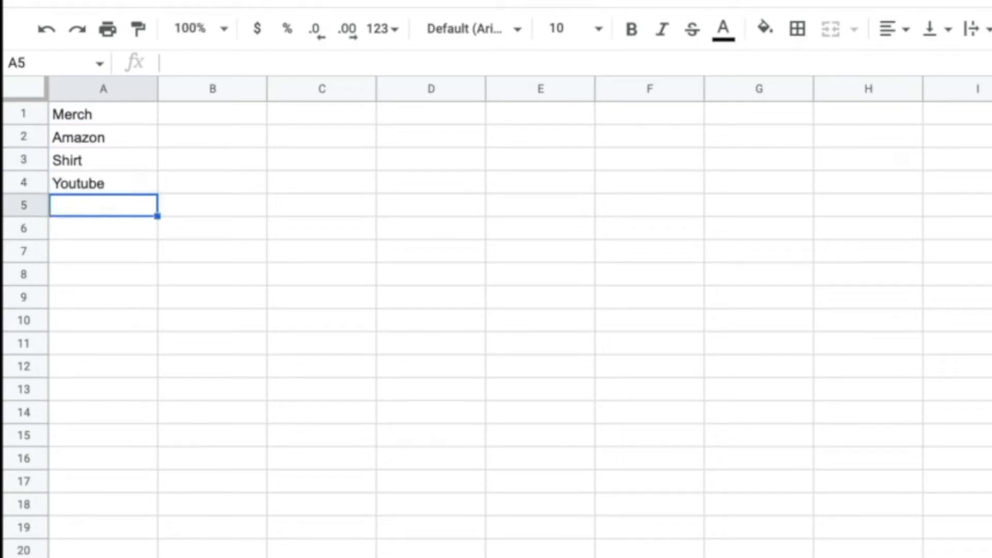
Step: Continue the word list with Subscribe, Comment, Christmas and Thanksgiving in cells A5 to A8
{"action": "type", "text": "Subscribe"}
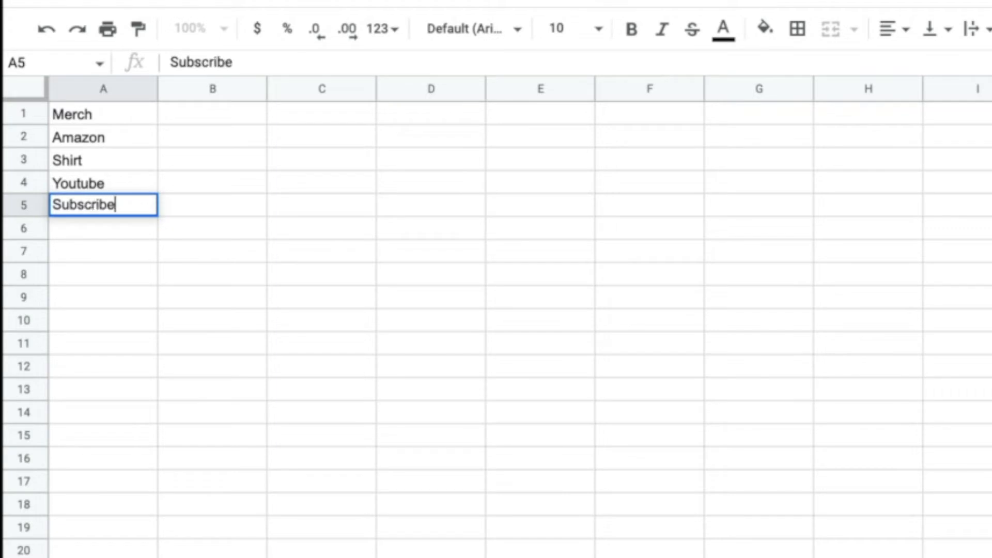
{"action": "key", "text": "Return"}
{"action": "type", "text": "Comment"}
{"action": "key", "text": "Return"}
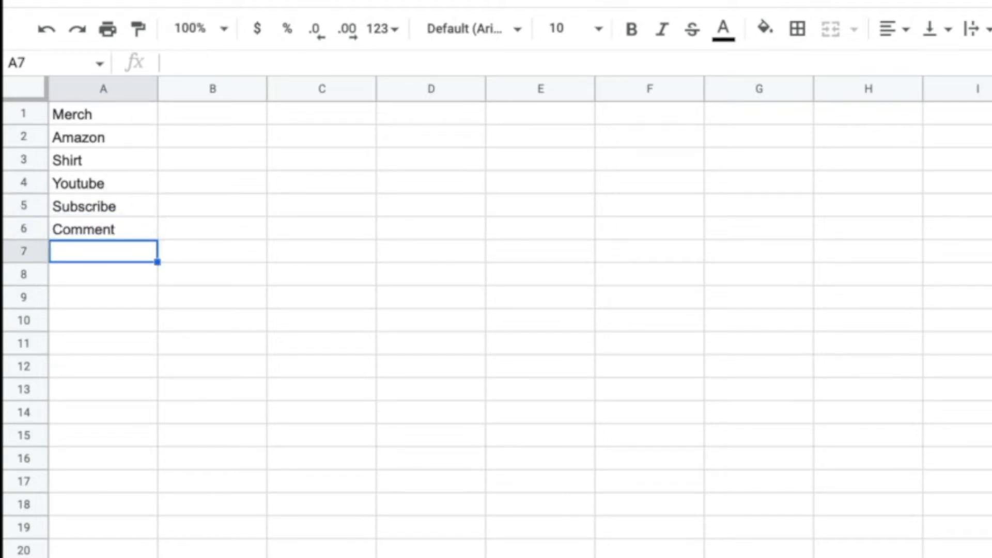
{"action": "type", "text": "Christmas"}
{"action": "key", "text": "Return"}
{"action": "type", "text": "Thanksgiving"}
{"action": "key", "text": "Return"}
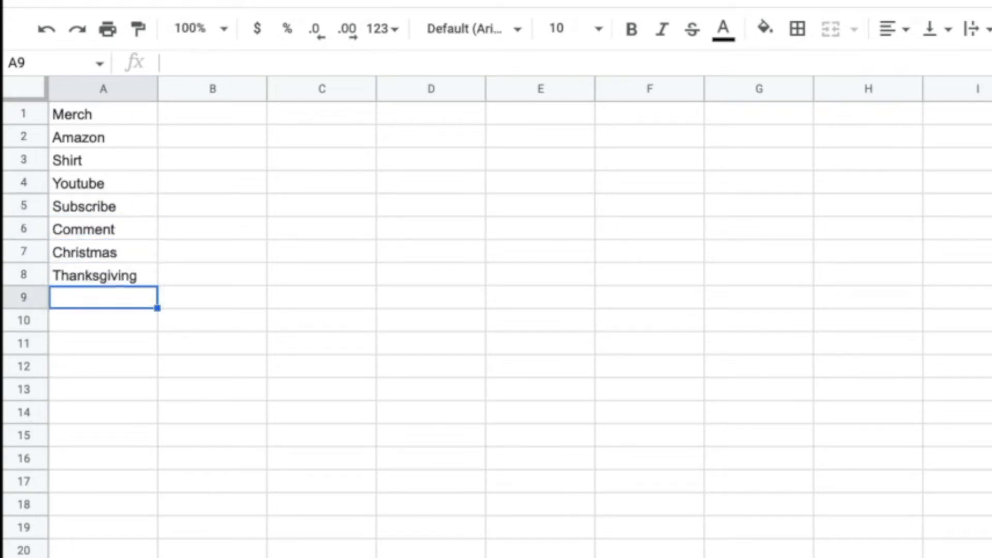
Step: Add the words Halloween, Passive and Income in cells A9 to A11
{"action": "type", "text": "Halloween"}
{"action": "key", "text": "Return"}
{"action": "type", "text": "Passiv"}
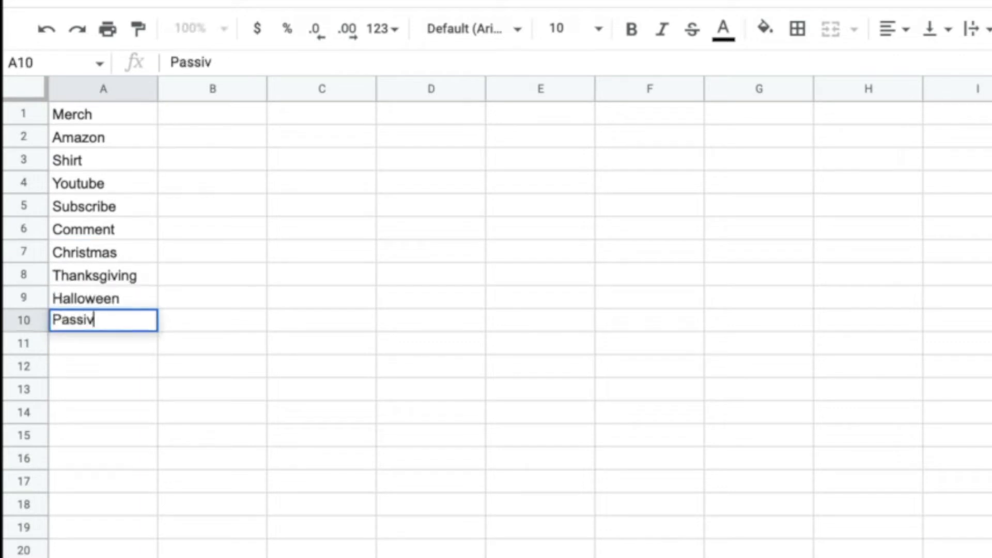
{"action": "type", "text": "e"}
{"action": "key", "text": "Return"}
{"action": "type", "text": "Id"}
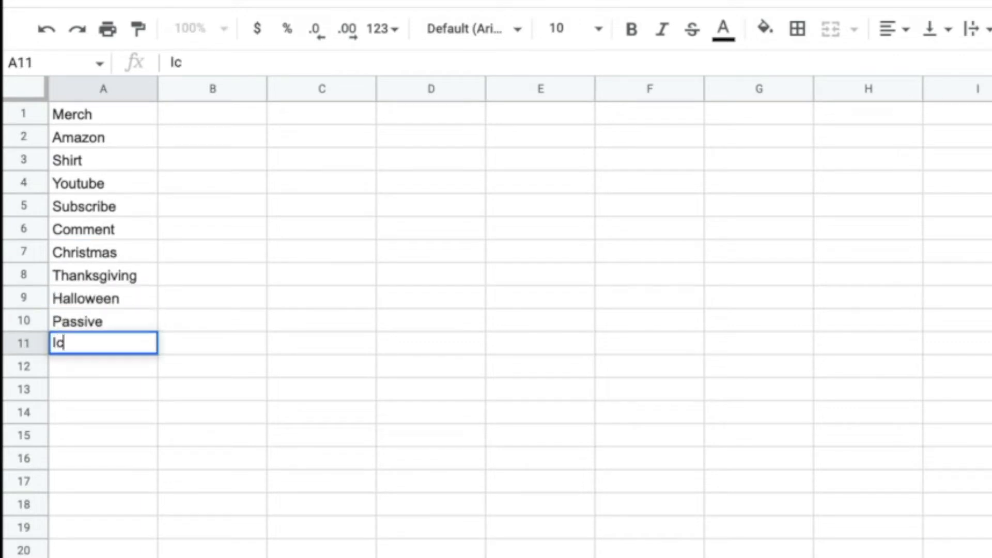
{"action": "type", "text": "come"}
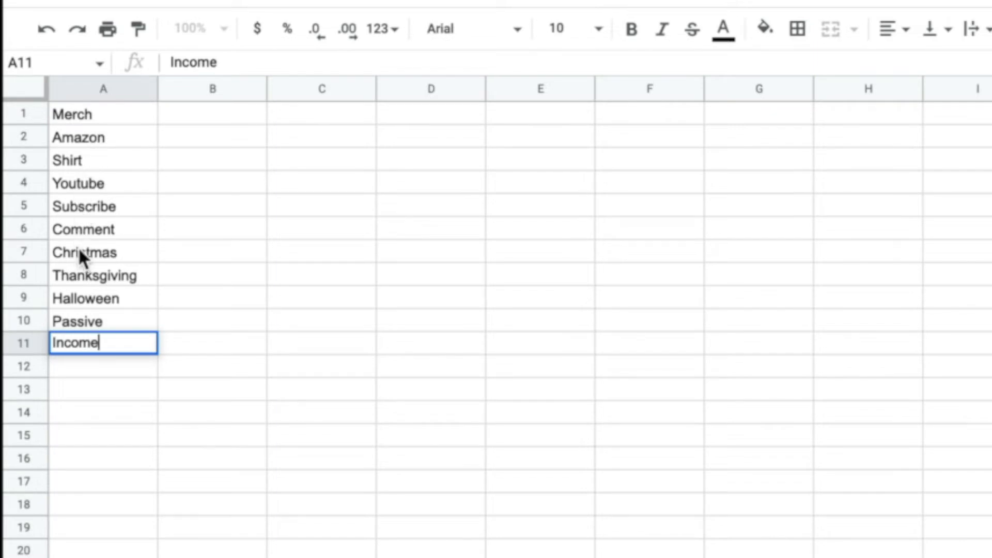
{"action": "left_click", "coordinate": [85, 389]}
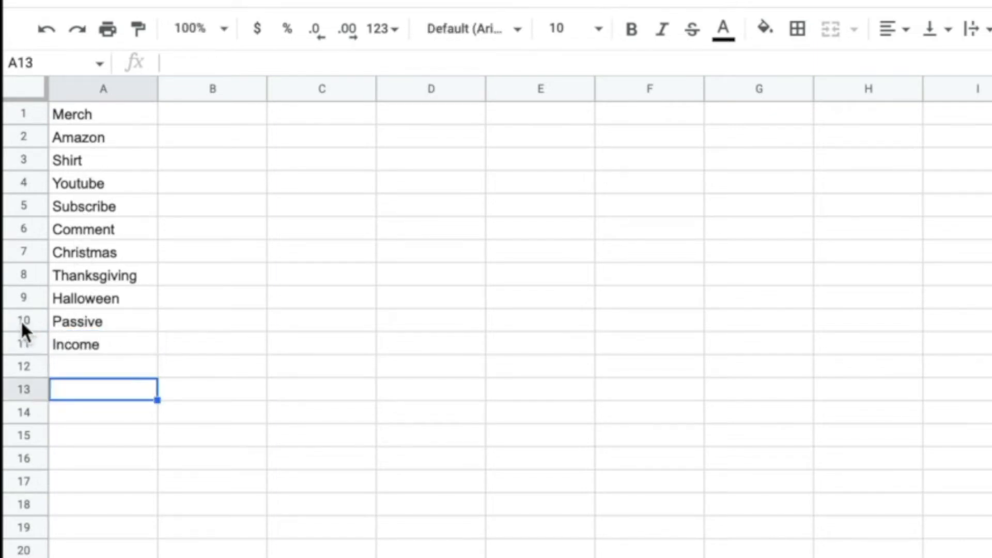
Step: Delete row 10 containing the word Passive
{"action": "left_click", "coordinate": [22, 323]}
{"action": "right_click", "coordinate": [23, 322]}
{"action": "left_click", "coordinate": [77, 557]}
Step: Leave row 11 blank and start a second word group with popsocket, Hoodie and Etsy in cells A12 to A14
{"action": "left_click", "coordinate": [118, 372]}
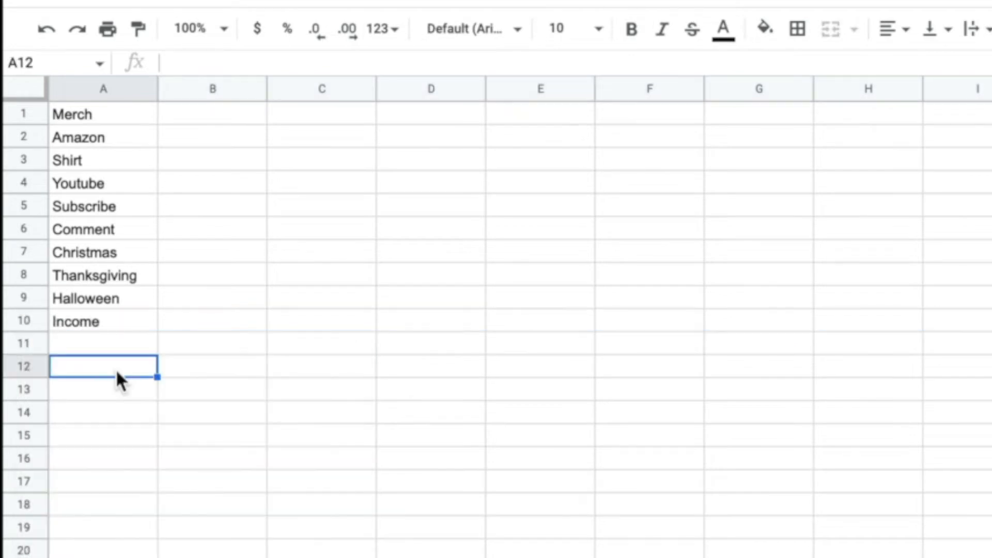
{"action": "type", "text": "popsocket"}
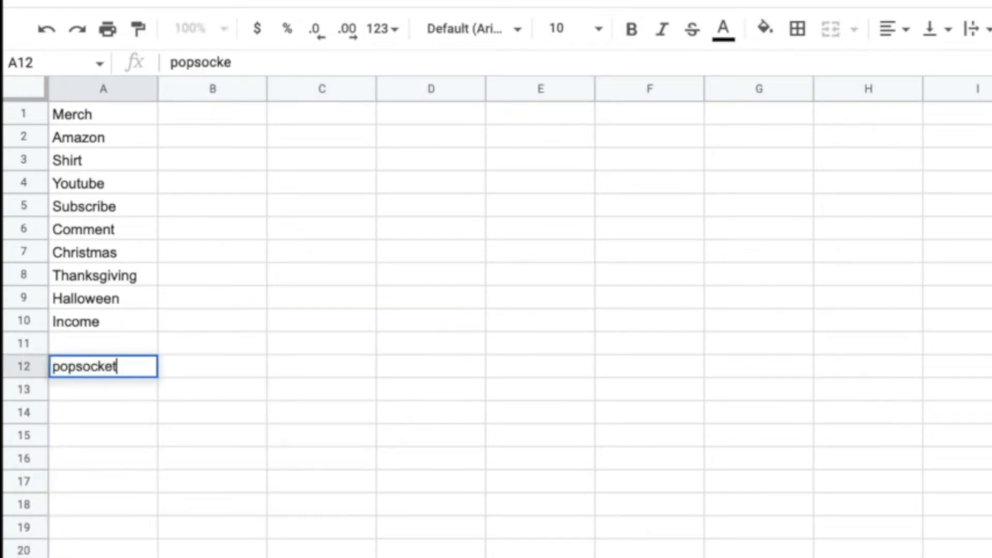
{"action": "key", "text": "Return"}
{"action": "type", "text": "Hoodie"}
{"action": "key", "text": "Return"}
{"action": "type", "text": "K"}
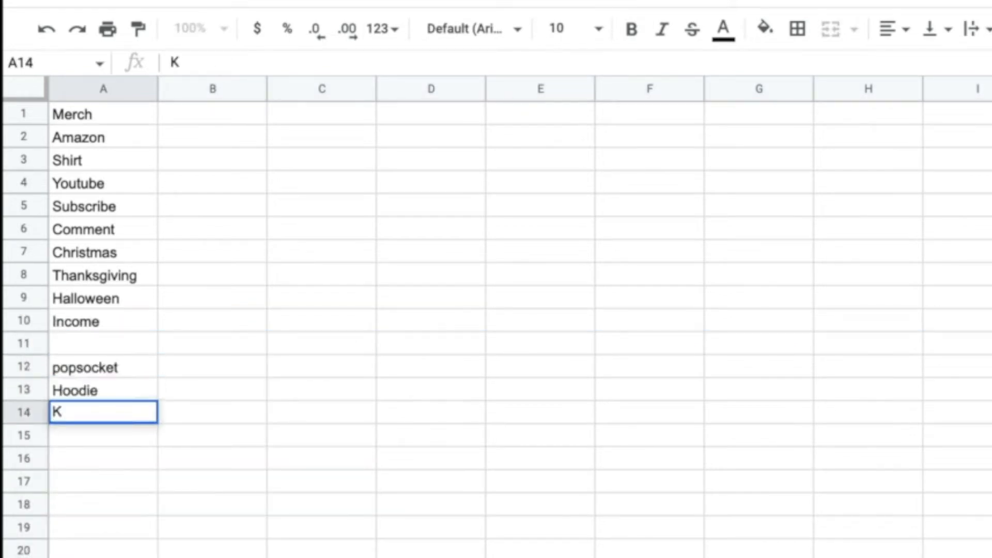
{"action": "type", "text": "Etsy"}
{"action": "key", "text": "Return"}
Step: Continue the second word group with Moose, Cow, Chicken and Rooster in cells A15 to A18
{"action": "type", "text": "Moose"}
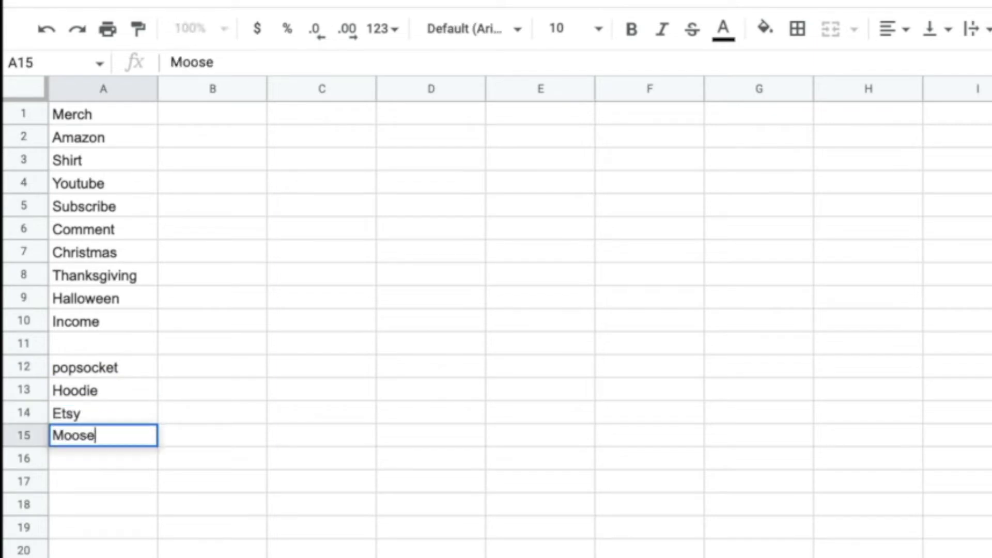
{"action": "key", "text": "Return"}
{"action": "type", "text": "Cow"}
{"action": "key", "text": "Return"}
{"action": "type", "text": "Chicken"}
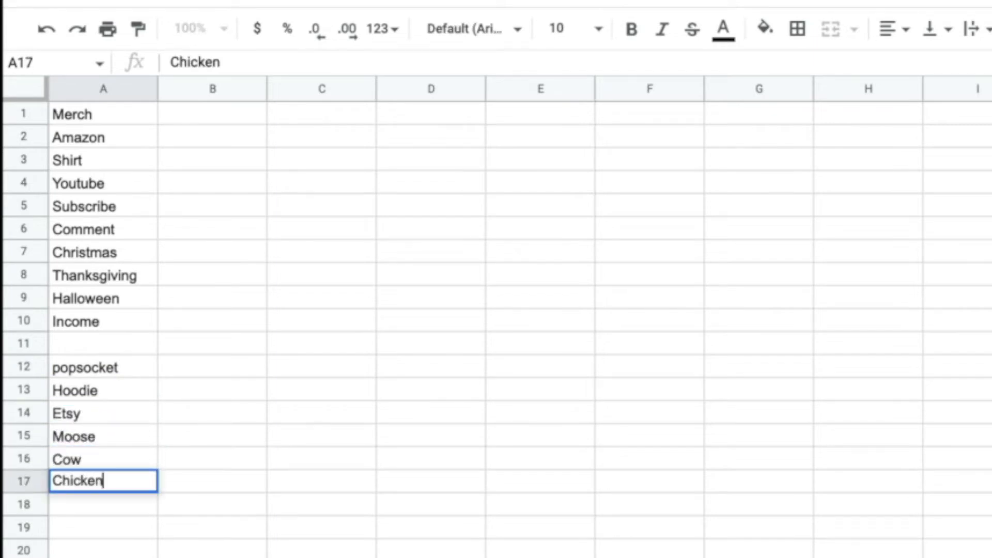
{"action": "key", "text": "Return"}
{"action": "type", "text": "Rooste"}
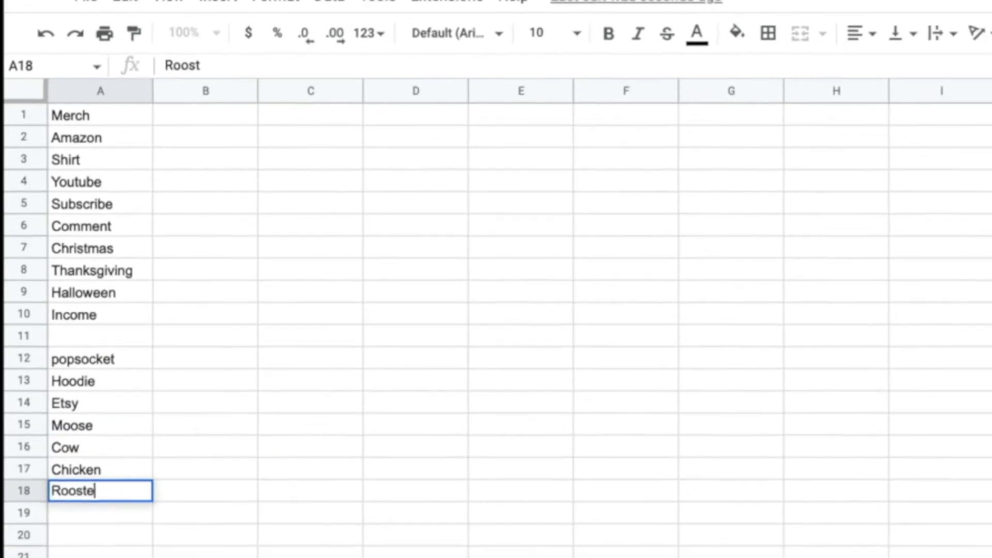
{"action": "type", "text": "r"}
{"action": "key", "text": "Return"}
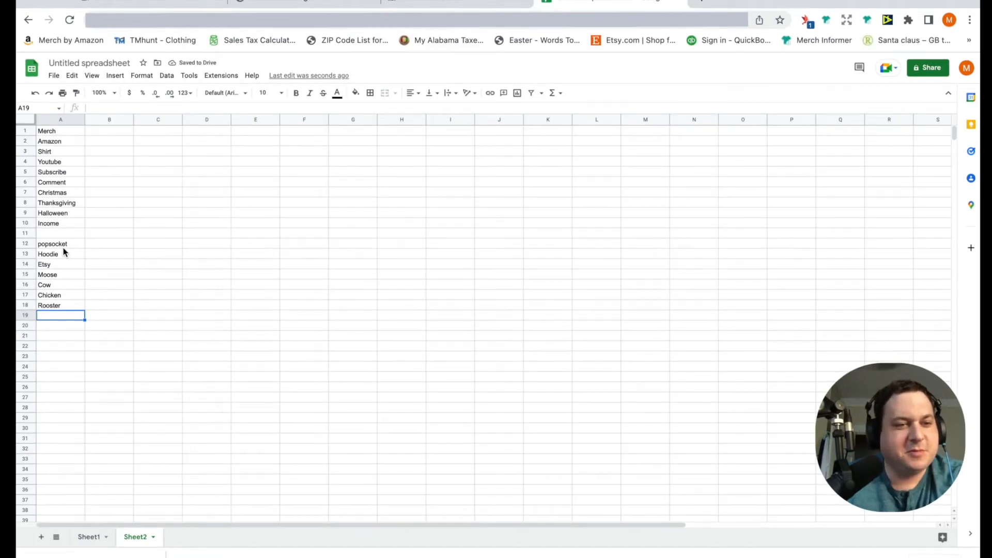
Step: Finish the second word group with Tree, Holiday and Fish in cells A19 to A21
{"action": "type", "text": "Tree"}
{"action": "key", "text": "Return"}
{"action": "type", "text": "Holiday"}
{"action": "key", "text": "Return"}
{"action": "type", "text": "Fish"}
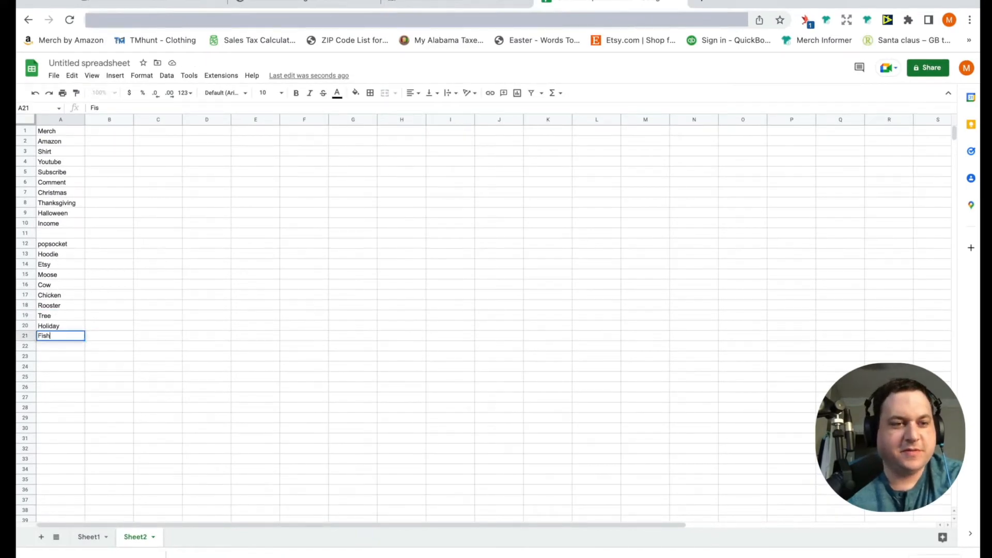
{"action": "key", "text": "Return"}
Step: Rename the spreadsheet as "csv for wordsearch"
{"action": "left_click", "coordinate": [82, 63]}
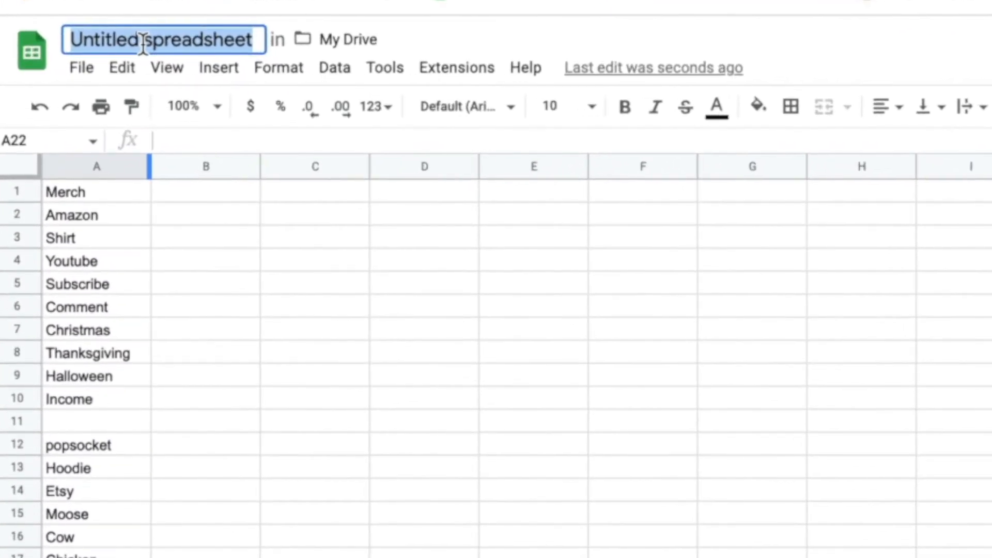
{"action": "type", "text": "csv for wo"}
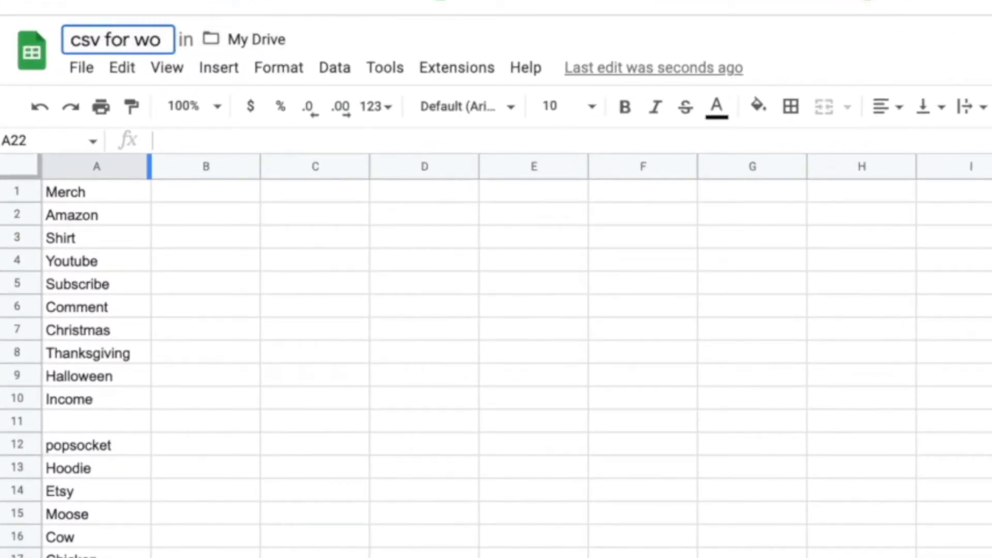
{"action": "type", "text": "rdsearch"}
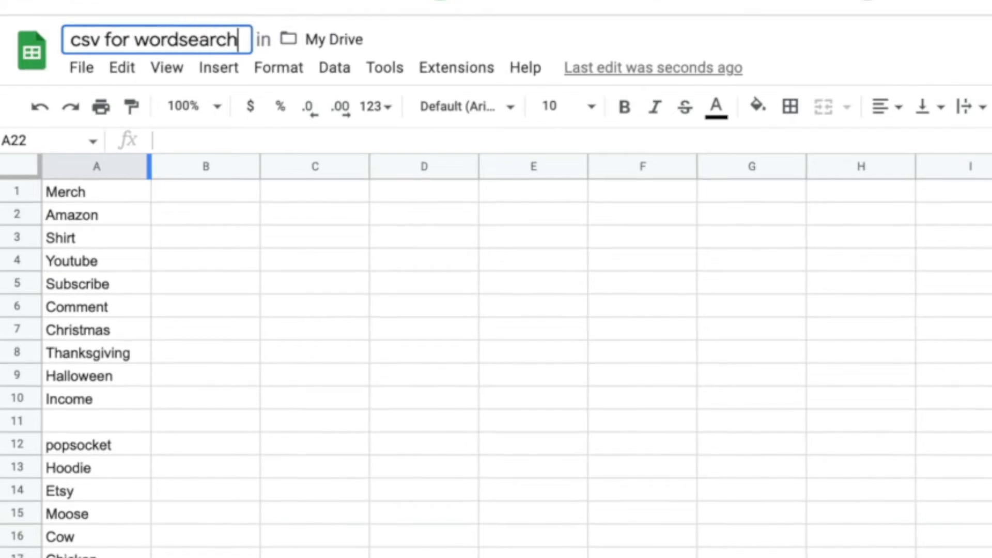
{"action": "key", "text": "Return"}
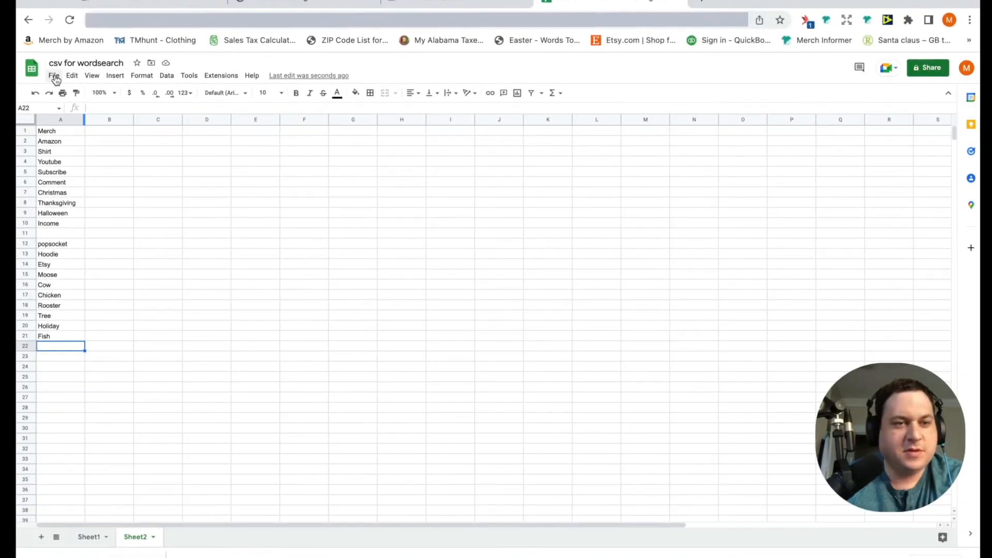
Step: Download the current sheet as a Comma Separated Values (.csv) file
{"action": "left_click", "coordinate": [55, 78]}
{"action": "mouse_move", "coordinate": [110, 183]}
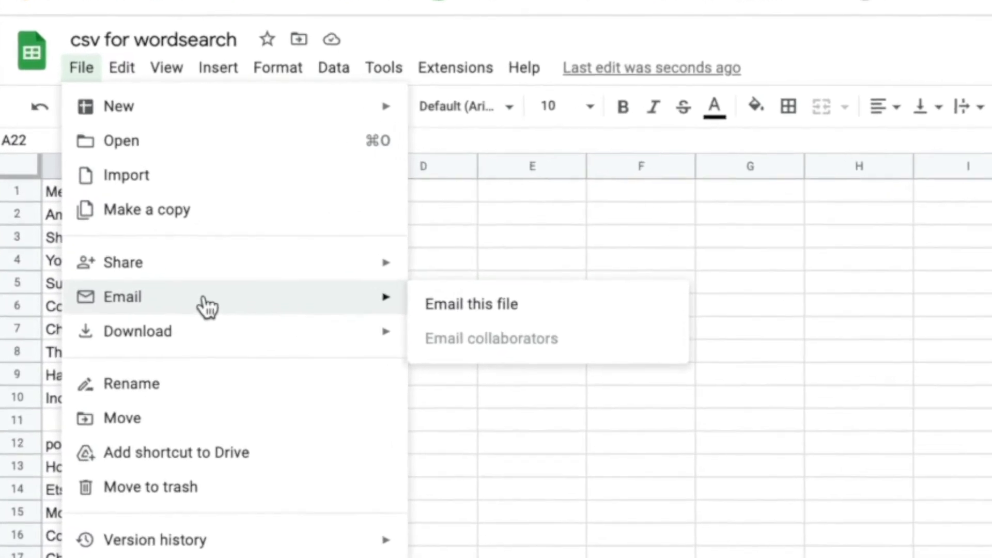
{"action": "mouse_move", "coordinate": [193, 343]}
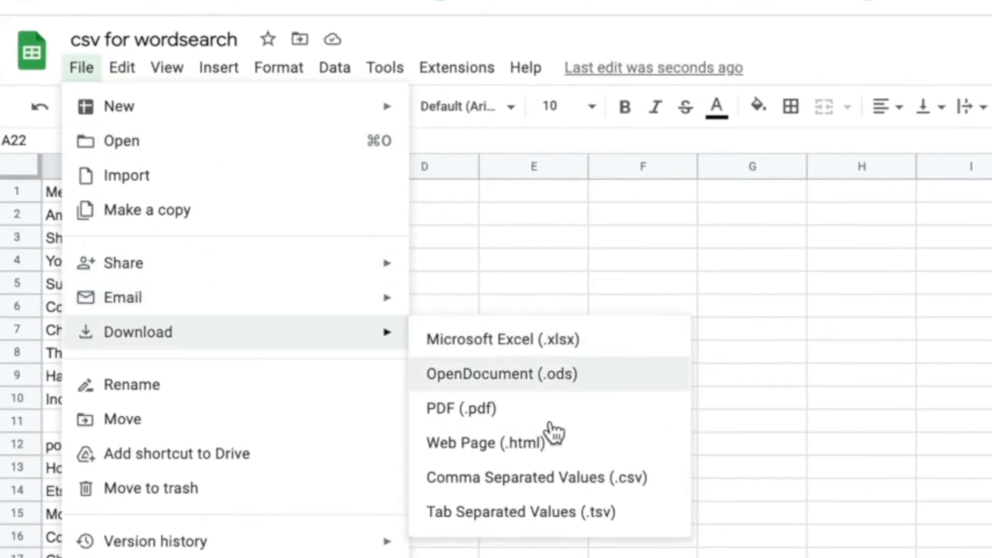
{"action": "left_click", "coordinate": [511, 479]}
Step: Switch to Book Bolt Studio and generate the word search from the "csv for wordsearch" file, with 10 max words per page and solutions after the puzzle pages
{"action": "left_click", "coordinate": [449, 3]}
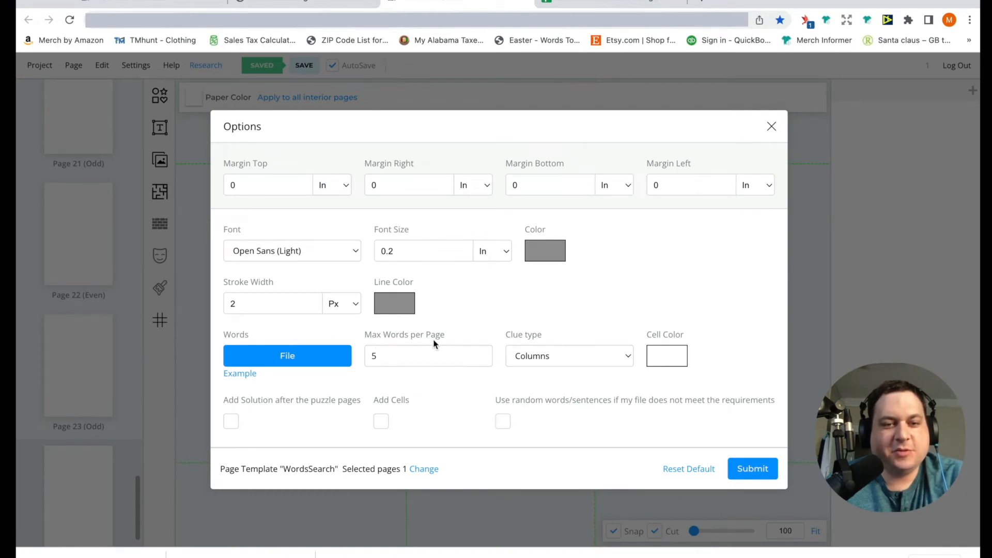
{"action": "left_click", "coordinate": [480, 354]}
{"action": "left_click", "coordinate": [480, 354]}
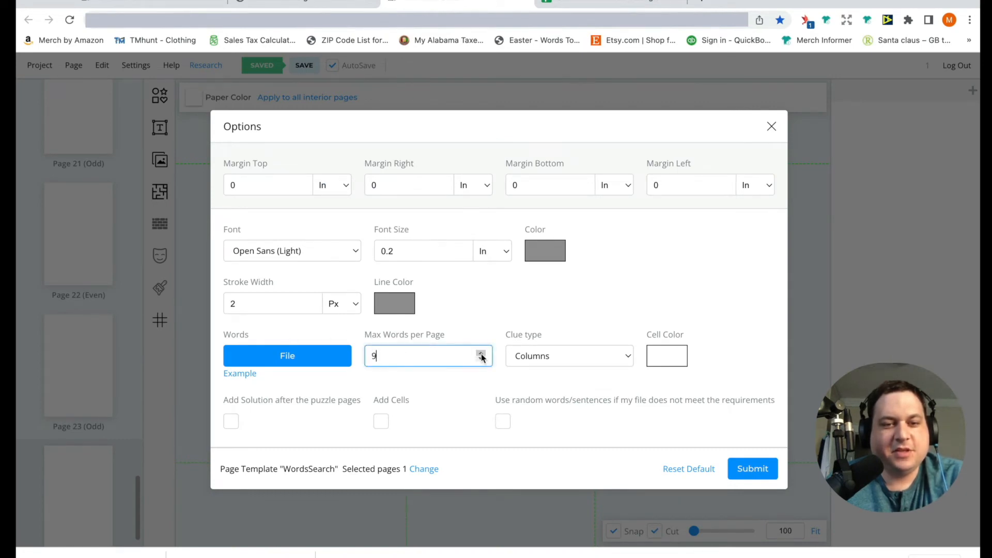
{"action": "key", "text": "Tab"}
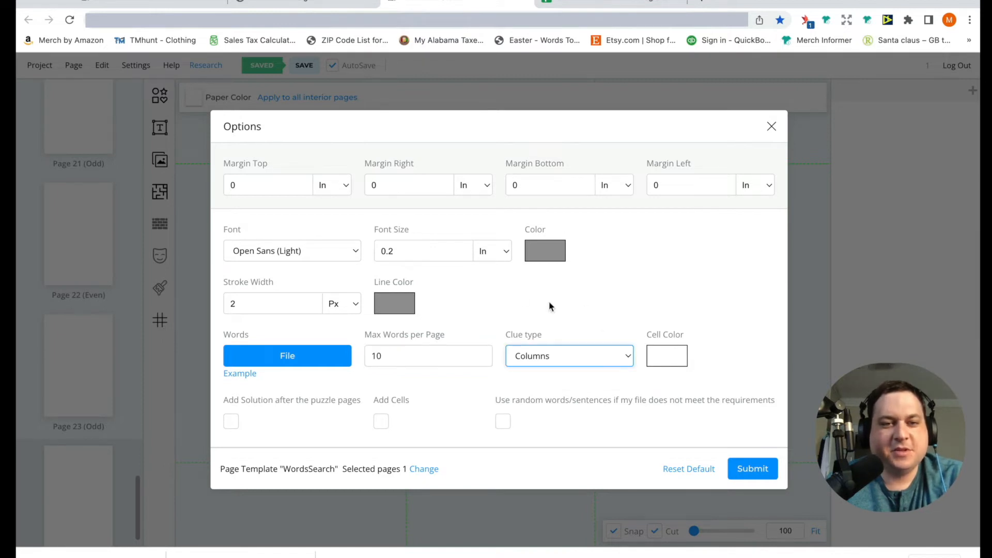
{"action": "left_click", "coordinate": [231, 422]}
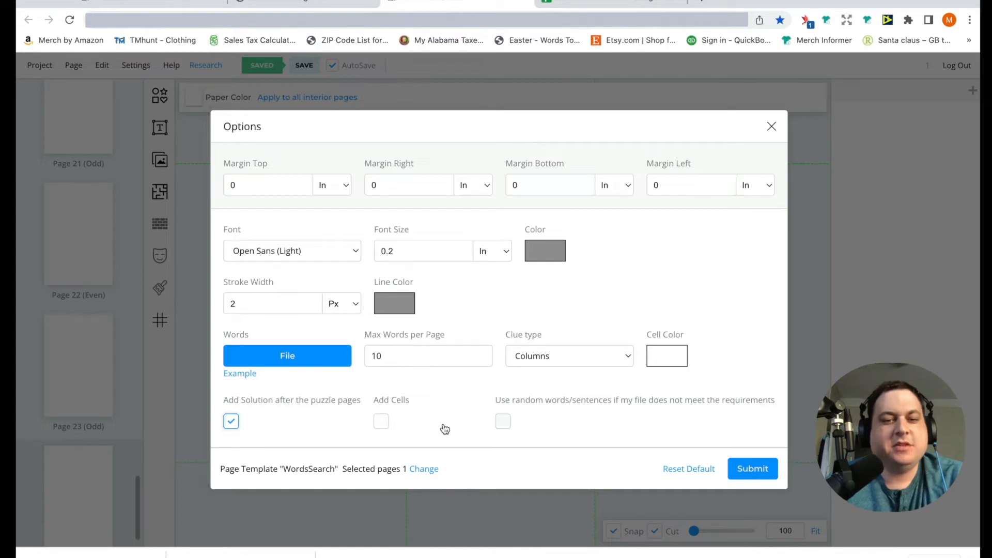
{"action": "left_click", "coordinate": [287, 356]}
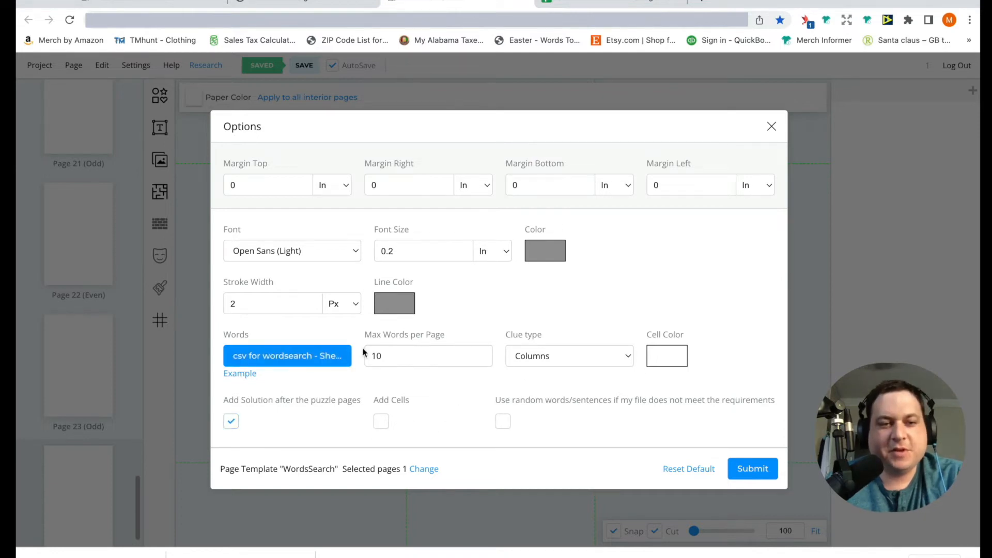
{"action": "left_click", "coordinate": [749, 468]}
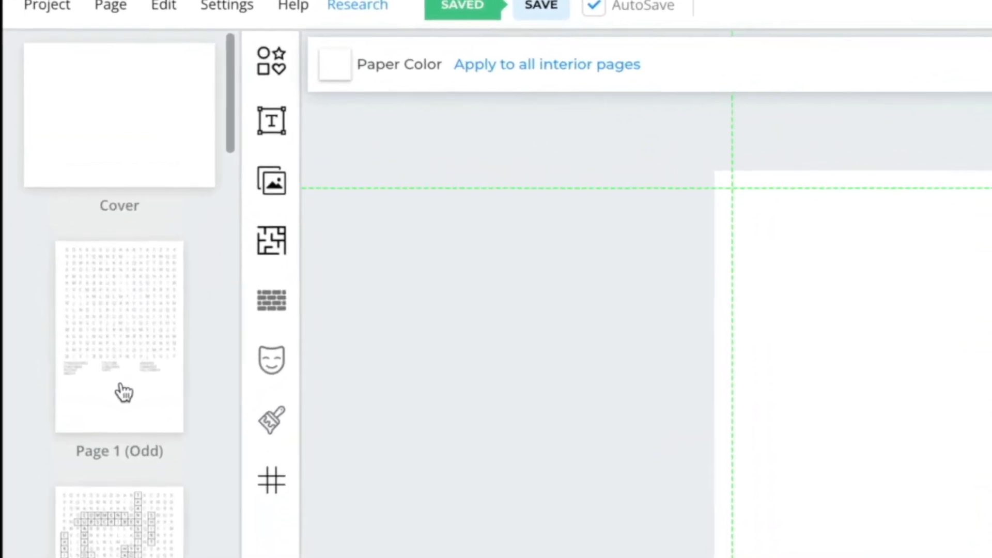
Step: Open page 1 and move its word search puzzle slightly down to leave more space above it
{"action": "scroll", "coordinate": [124, 393], "scroll_direction": "down", "scroll_amount": 15}
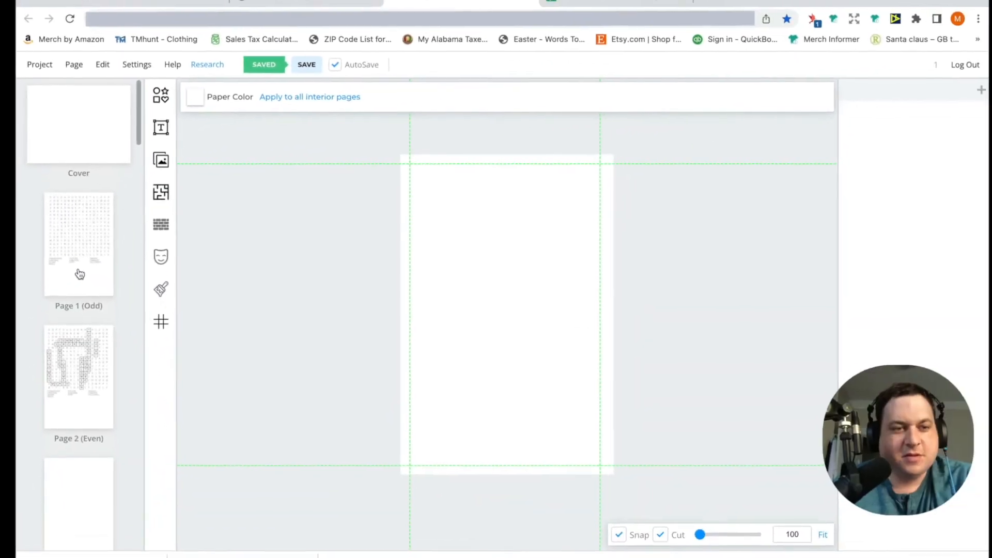
{"action": "left_click", "coordinate": [77, 271]}
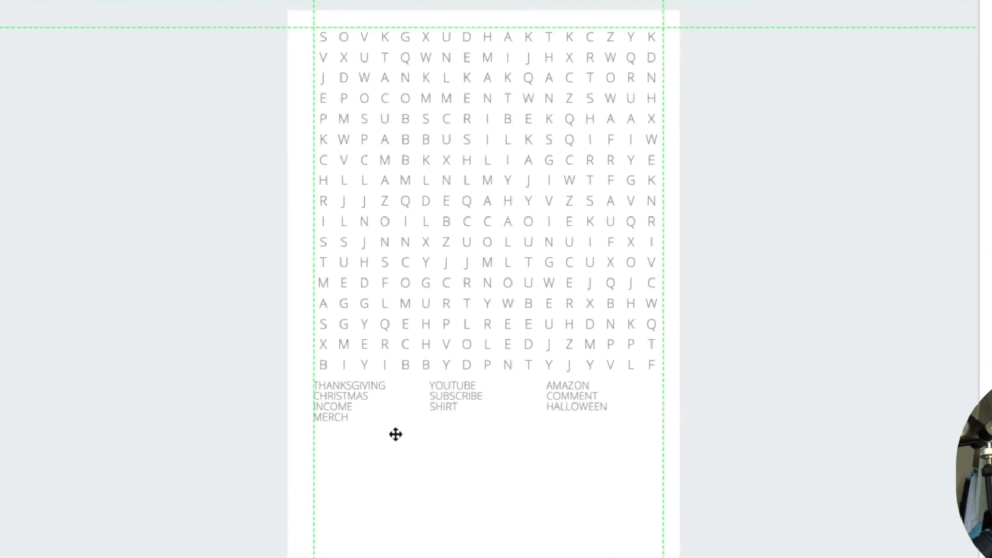
{"action": "left_click", "coordinate": [353, 386]}
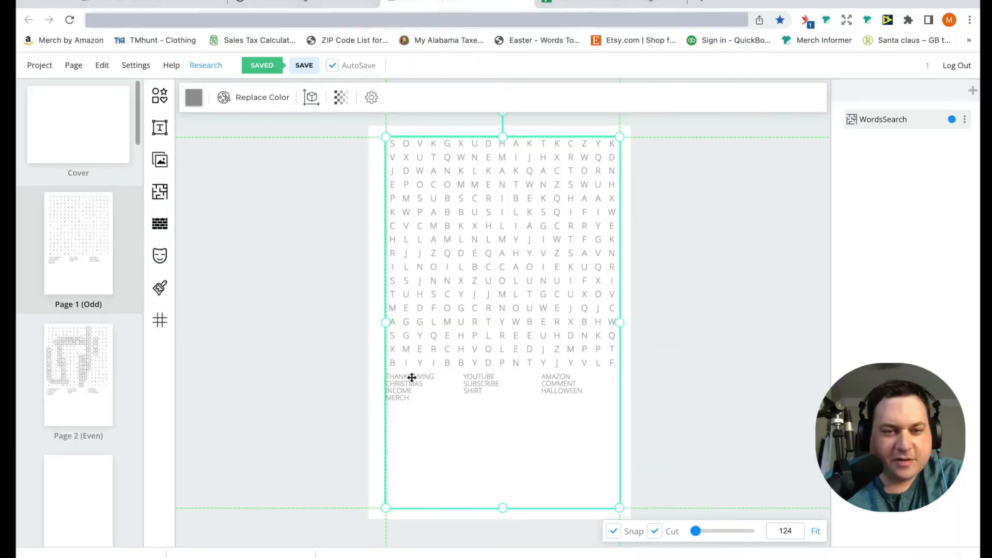
{"action": "left_click_drag", "start_coordinate": [410, 392], "coordinate": [409, 407]}
{"action": "left_click", "coordinate": [513, 243]}
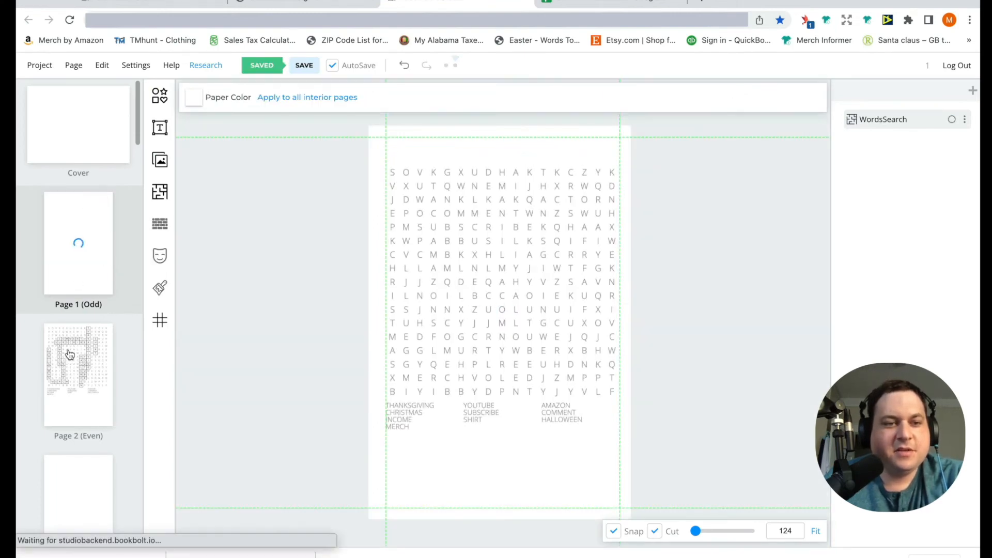
Step: Open page 2 and move the solution grid slightly down below the upper margin guide
{"action": "left_click", "coordinate": [66, 358]}
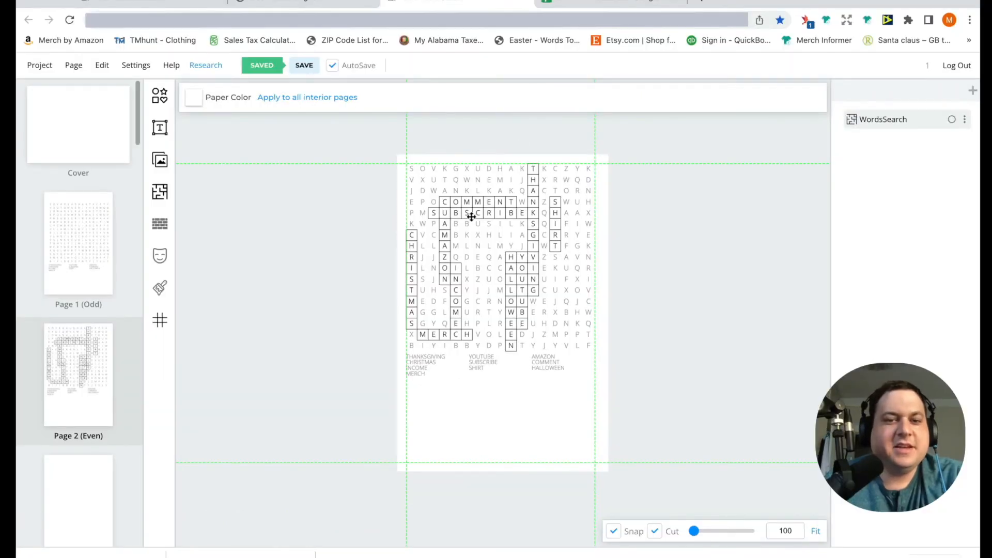
{"action": "left_click_drag", "start_coordinate": [471, 217], "coordinate": [472, 236]}
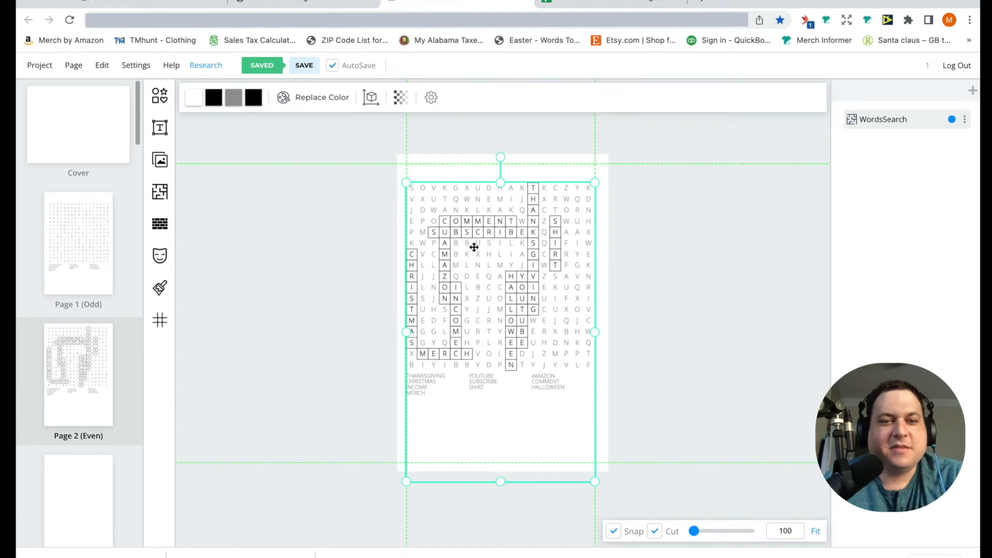
{"action": "left_click", "coordinate": [667, 281]}
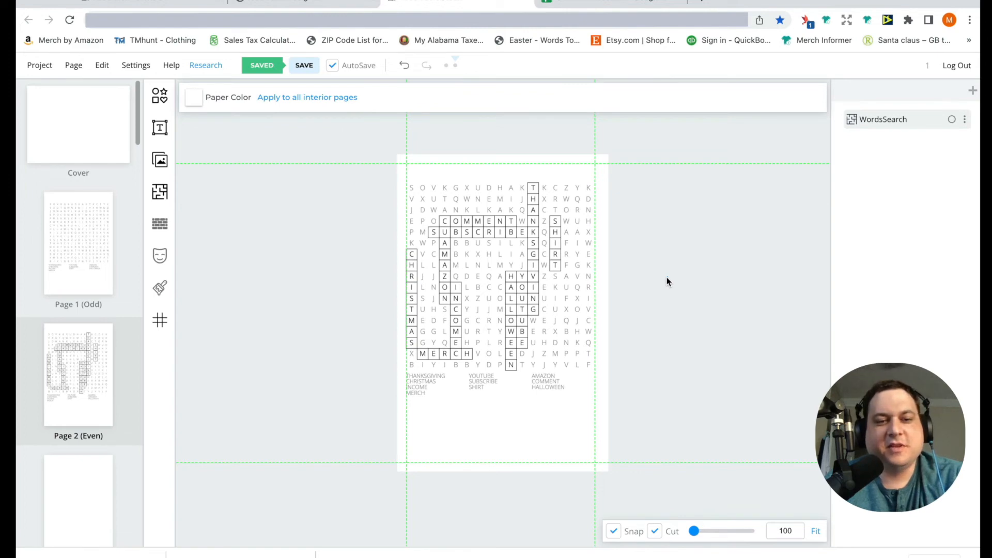
Step: Review the puzzle on page 1, the solution on page 2 and the pages that follow
{"action": "left_click", "coordinate": [78, 258]}
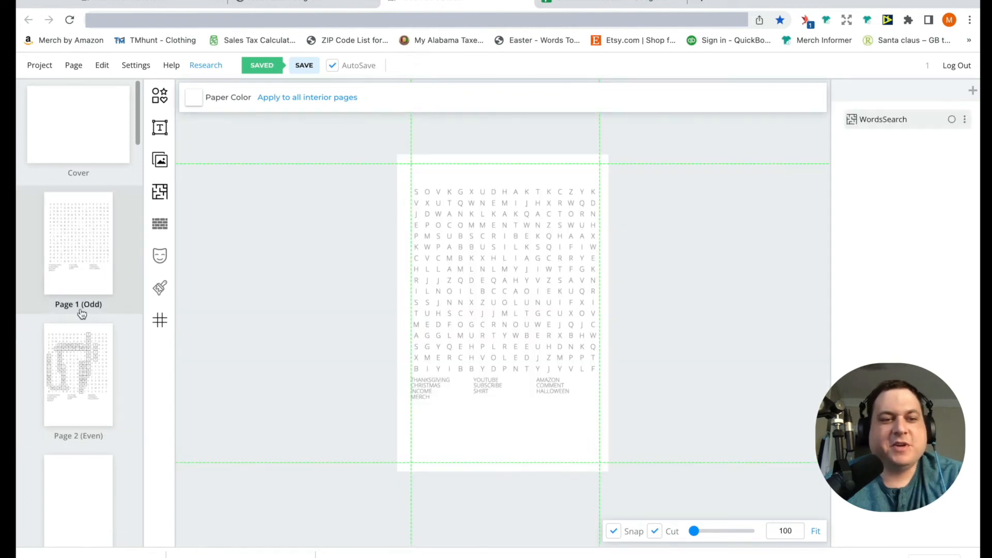
{"action": "scroll", "coordinate": [83, 438], "scroll_direction": "down", "scroll_amount": 1}
{"action": "scroll", "coordinate": [81, 388], "scroll_direction": "down", "scroll_amount": 3}
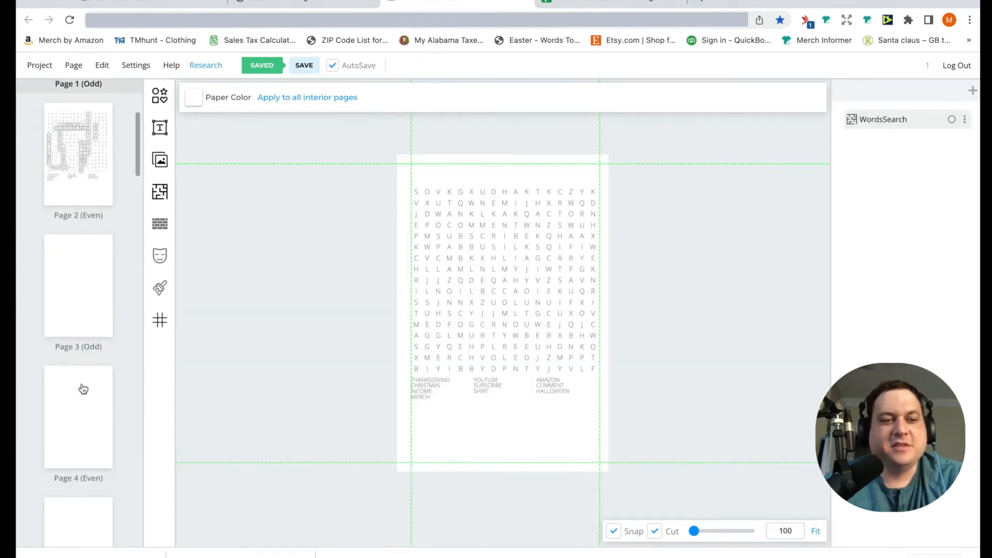
{"action": "scroll", "coordinate": [78, 351], "scroll_direction": "up", "scroll_amount": 4}
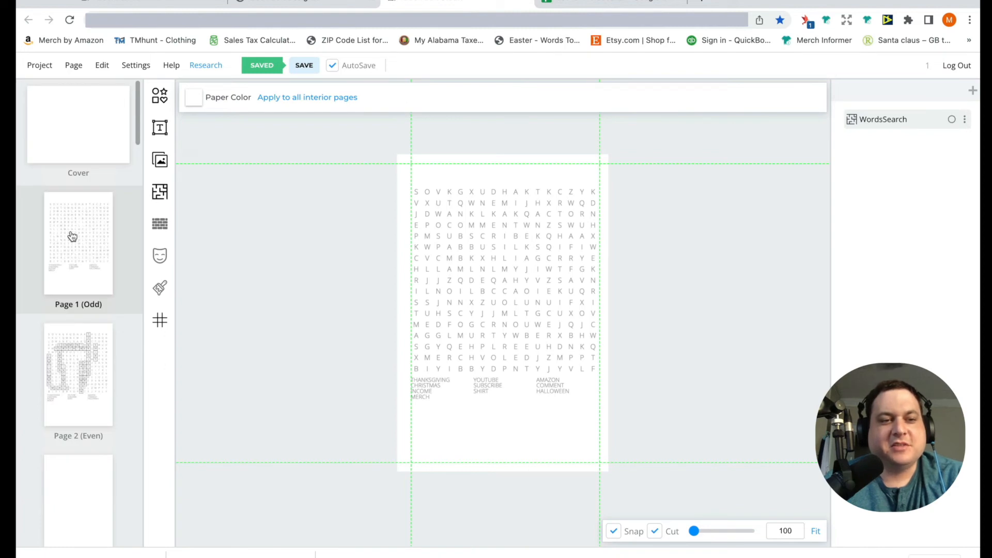
{"action": "left_click", "coordinate": [72, 363]}
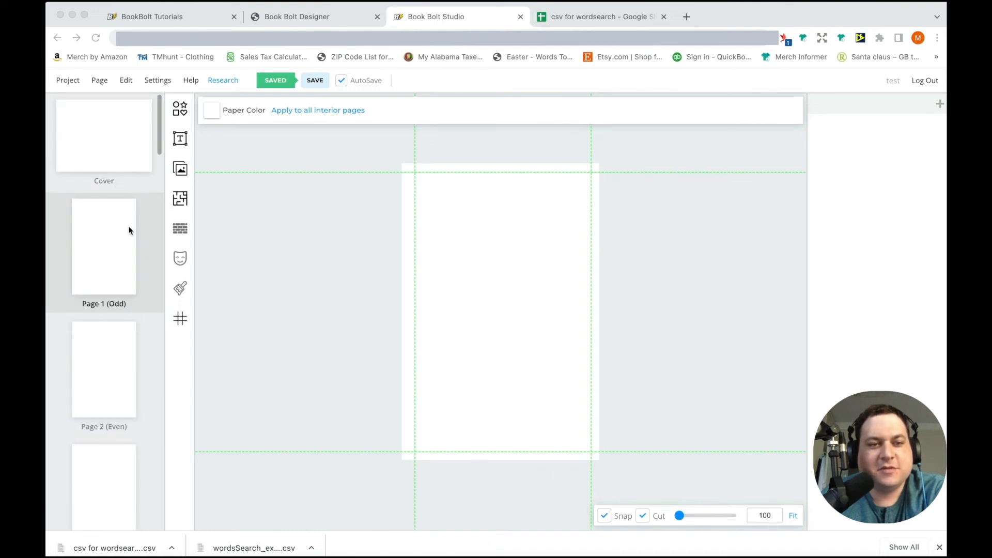
Step: Choose the WordsSearch interior template and assign it to pages 1 and 2
{"action": "left_click", "coordinate": [179, 202]}
{"action": "scroll", "coordinate": [614, 292], "scroll_direction": "down", "scroll_amount": 15}
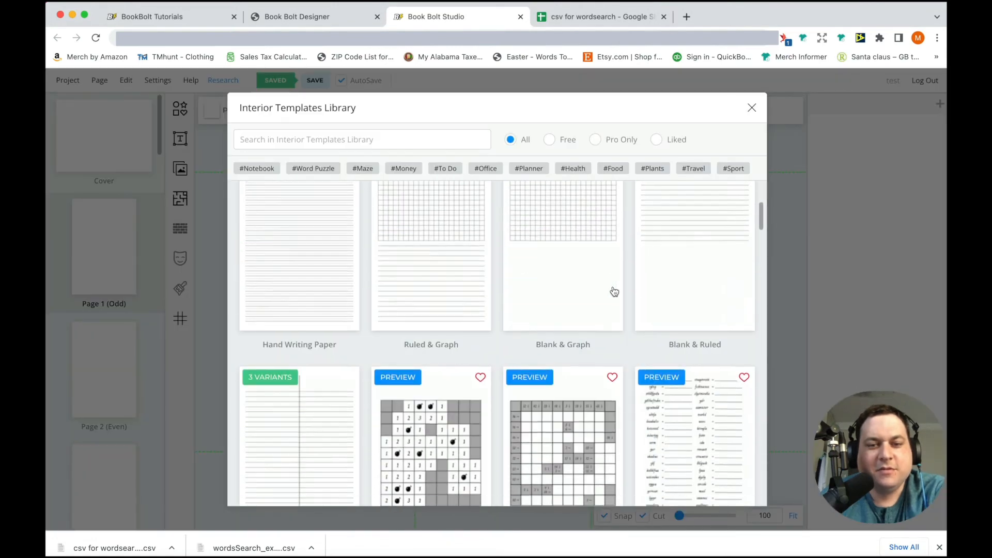
{"action": "scroll", "coordinate": [614, 292], "scroll_direction": "down", "scroll_amount": 5}
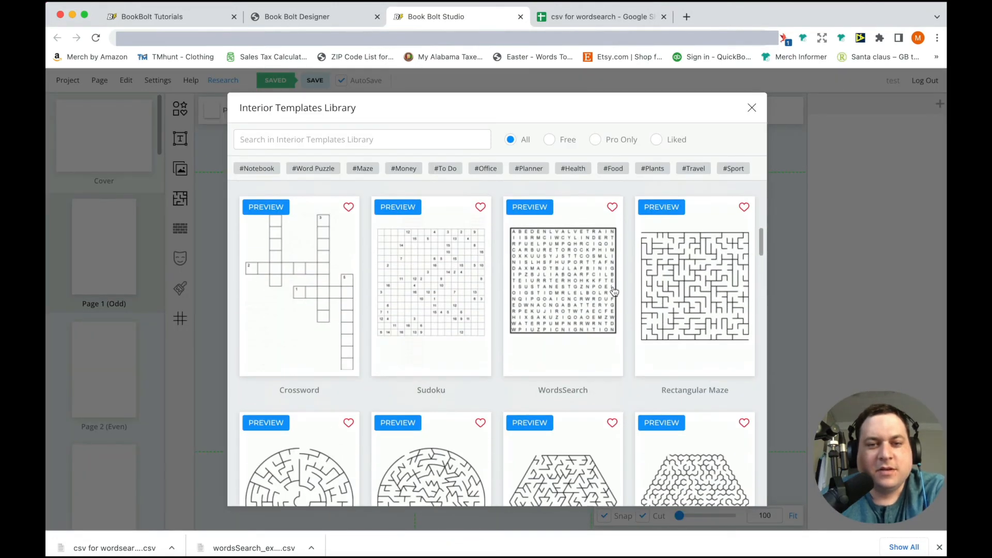
{"action": "left_click", "coordinate": [564, 284]}
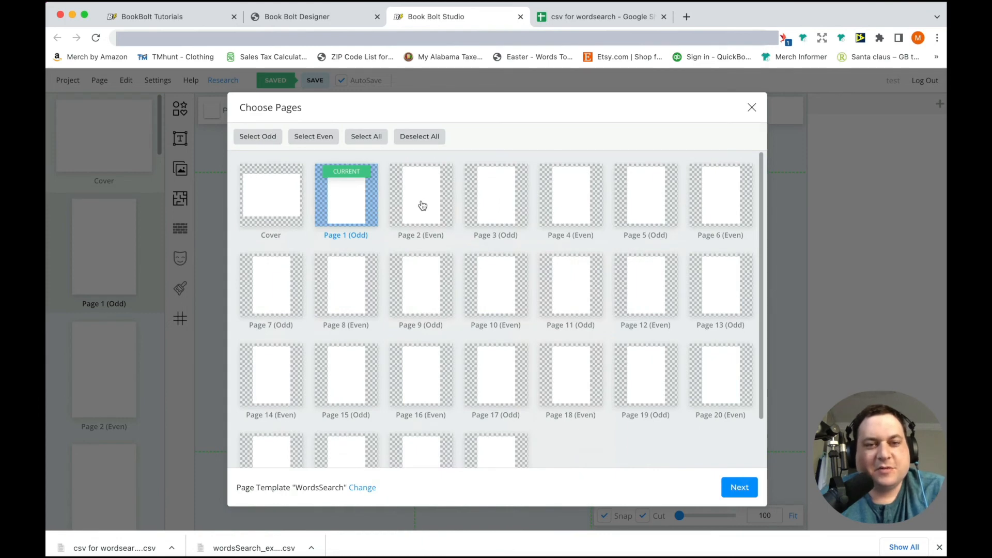
{"action": "left_click", "coordinate": [421, 204]}
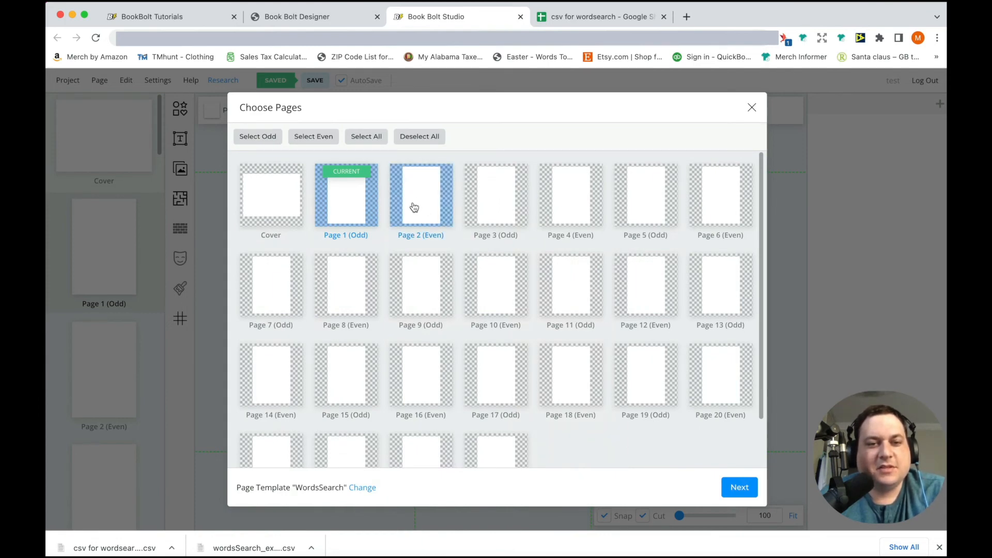
{"action": "left_click", "coordinate": [736, 487]}
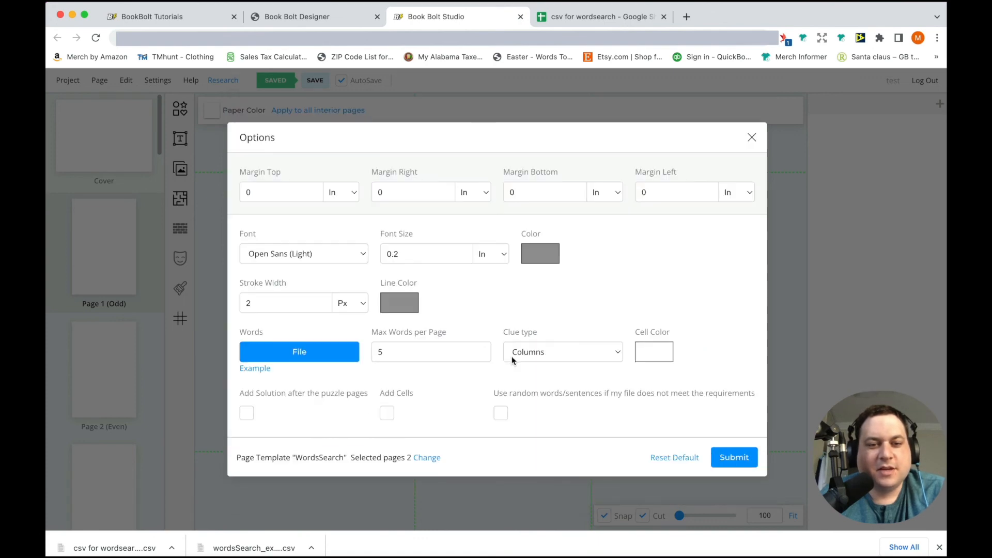
Step: Generate the two puzzles from the "csv for wordsearch" file, with 10 max words per page and solutions added after the puzzle pages
{"action": "left_click", "coordinate": [479, 349]}
{"action": "left_click", "coordinate": [479, 350]}
{"action": "left_click", "coordinate": [479, 350]}
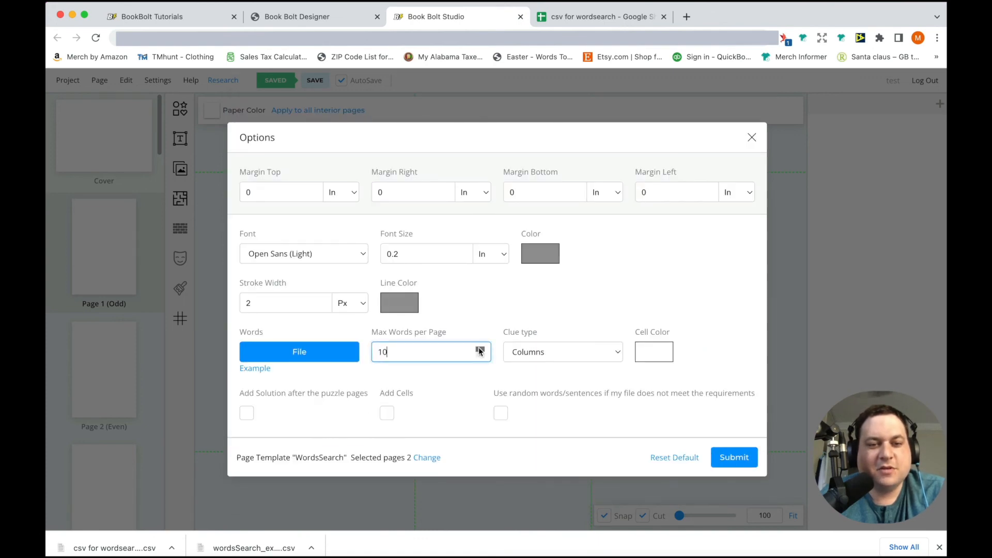
{"action": "left_click", "coordinate": [247, 413]}
{"action": "left_click", "coordinate": [292, 361]}
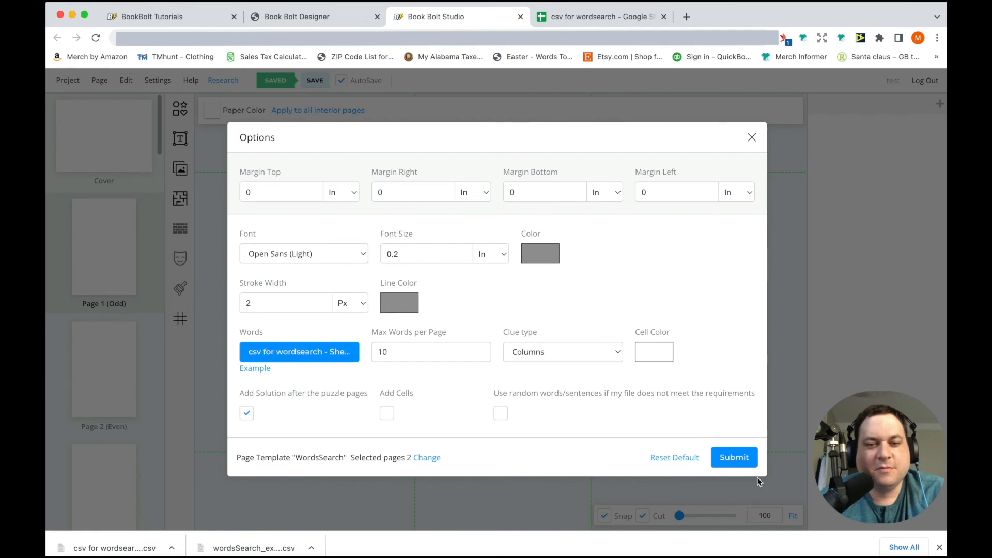
{"action": "left_click", "coordinate": [734, 457]}
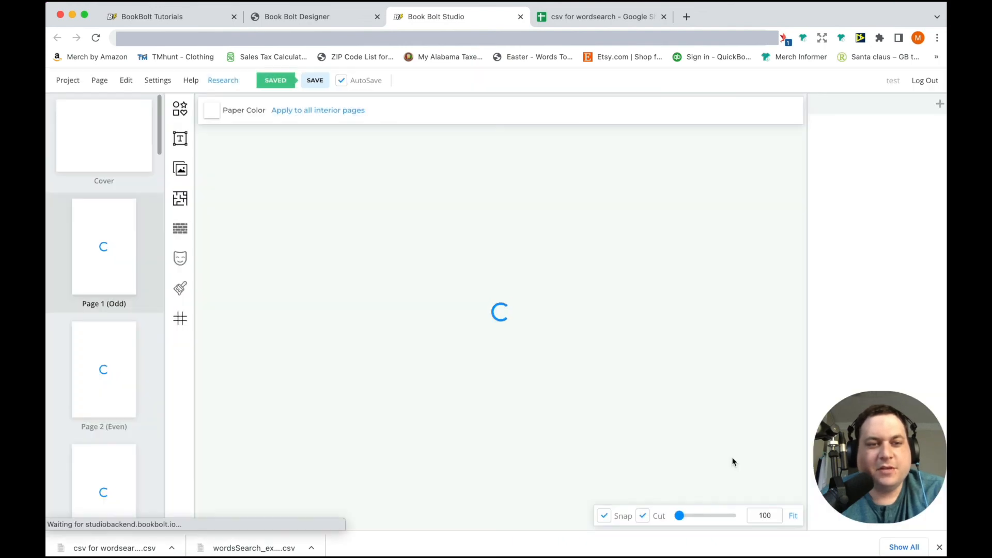
Step: Move the new word search puzzle on page 1 slightly down below the upper margin guide
{"action": "scroll", "coordinate": [129, 331], "scroll_direction": "down", "scroll_amount": 3}
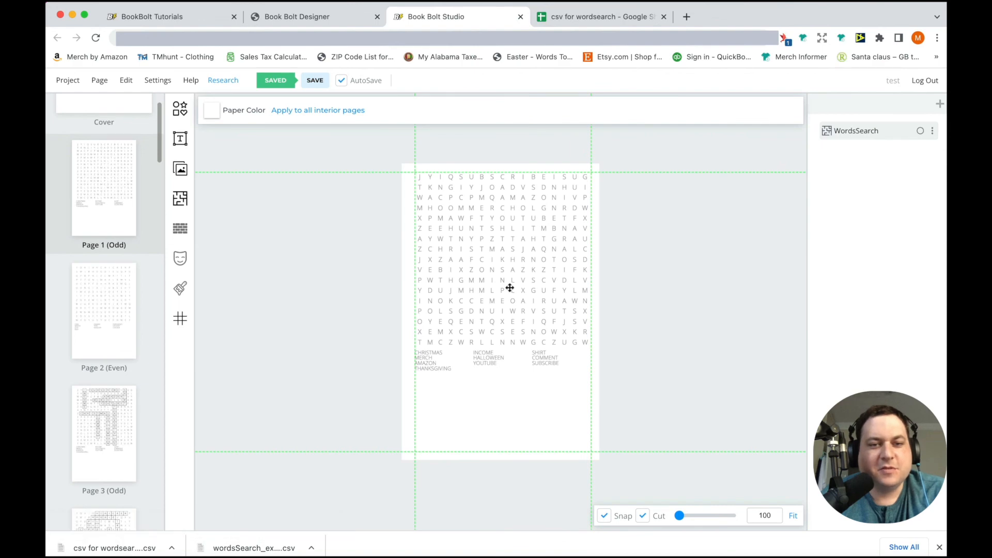
{"action": "left_click_drag", "start_coordinate": [510, 288], "coordinate": [510, 299]}
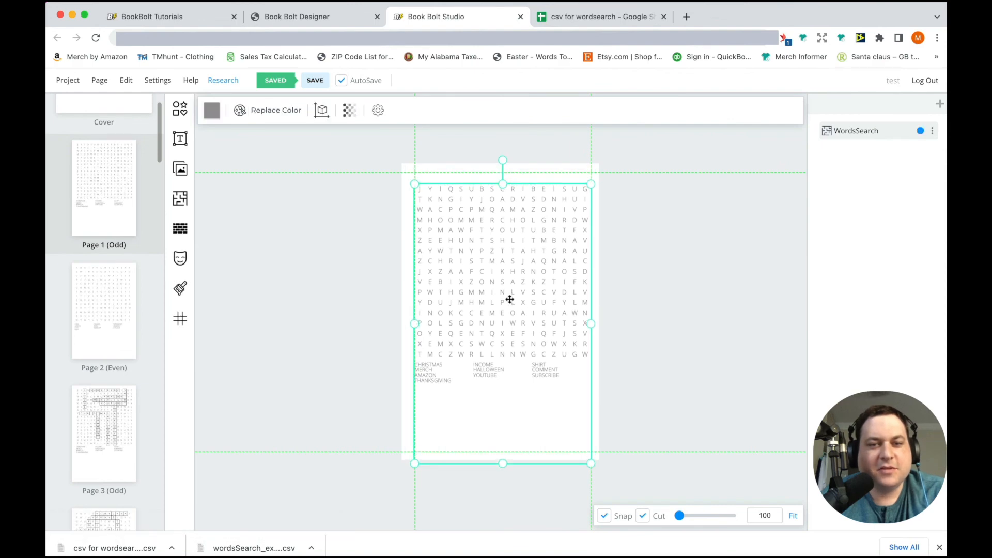
{"action": "left_click", "coordinate": [255, 239]}
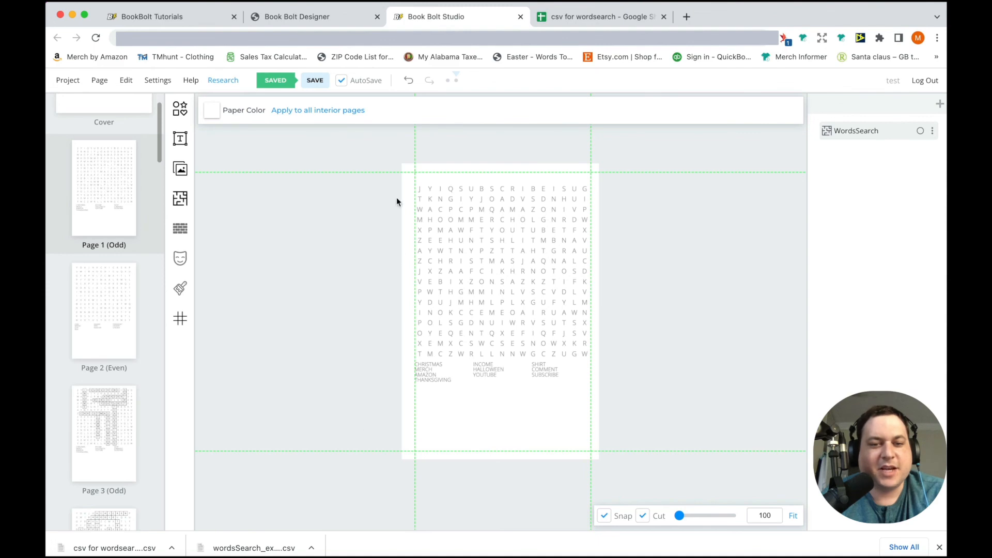
Step: Open page 3, which holds the solution to the first puzzle
{"action": "scroll", "coordinate": [103, 289], "scroll_direction": "down", "scroll_amount": 3}
{"action": "left_click", "coordinate": [95, 290]}
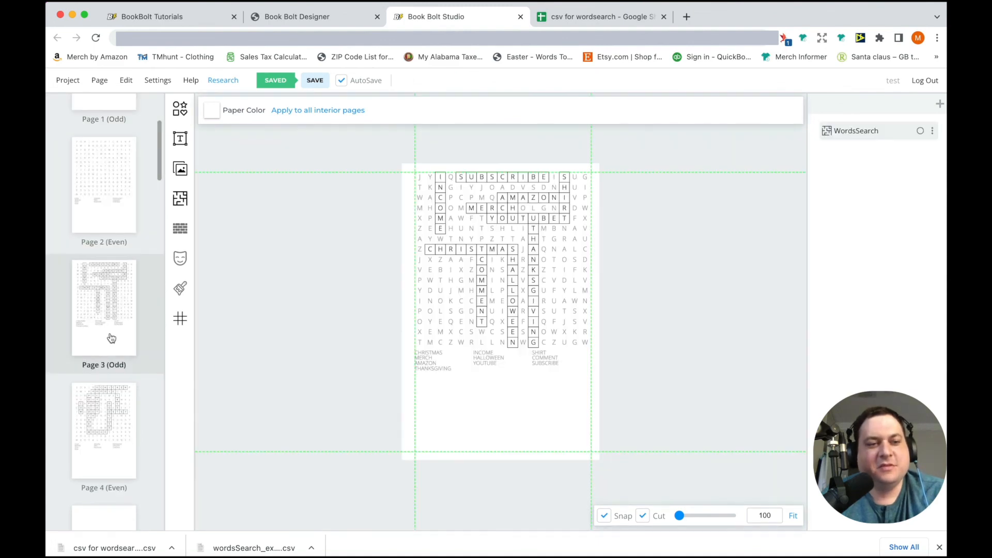